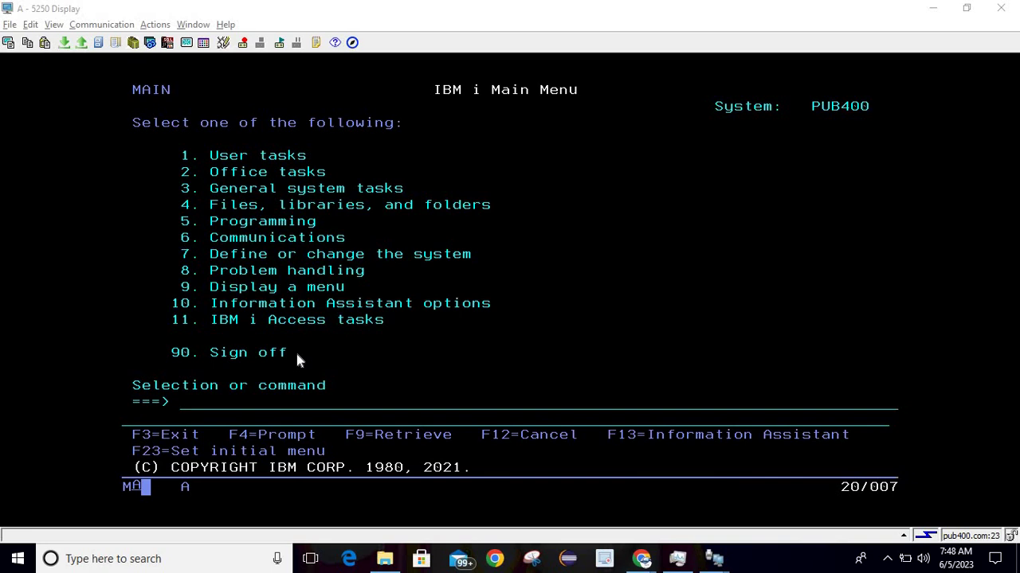
- Open the PDM member list with WRKMBRPDM and run option SP on member EMPPF to list the spooled files
left_click(246, 406)
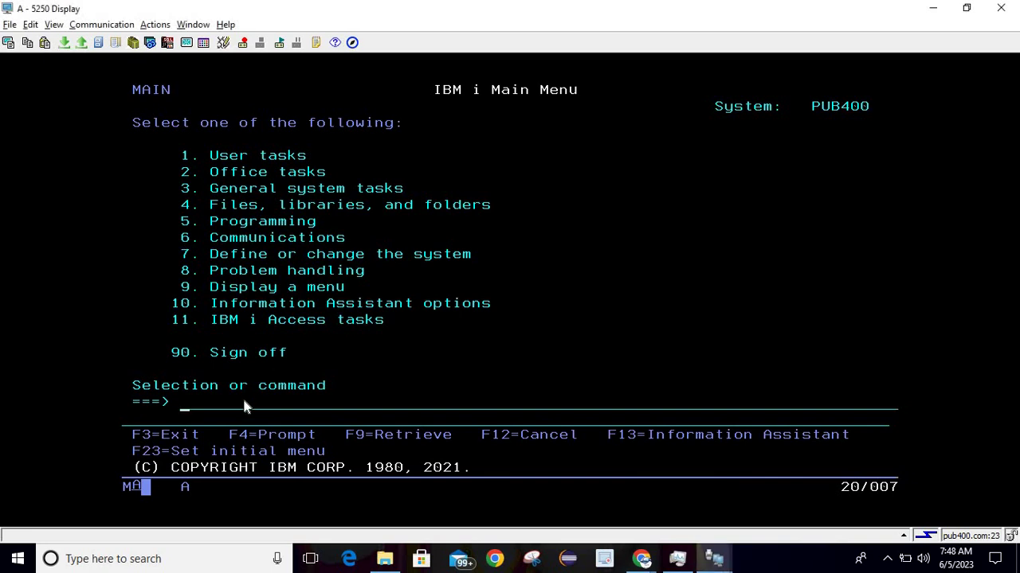
type("wrkmbrpdm")
key("Return")
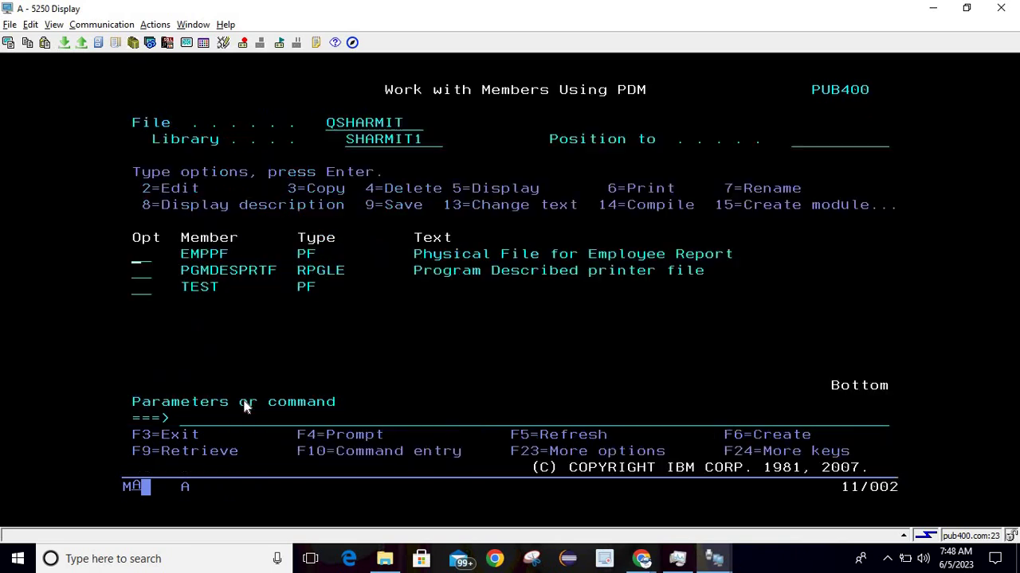
type("sp")
key("Return")
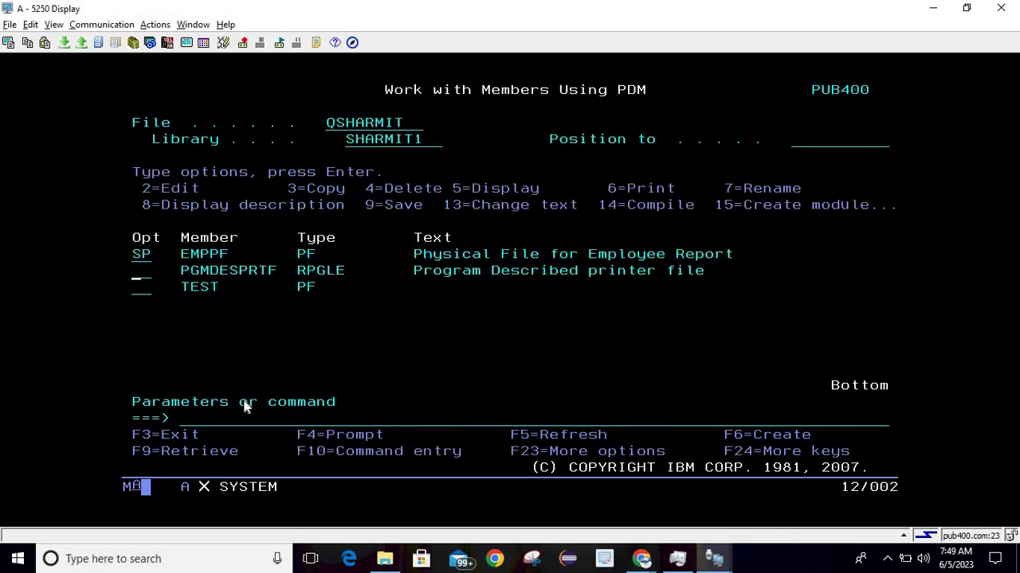
- Display the contents of the QSYSPRT spooled file and return to the spooled file list
type("5")
key("Return")
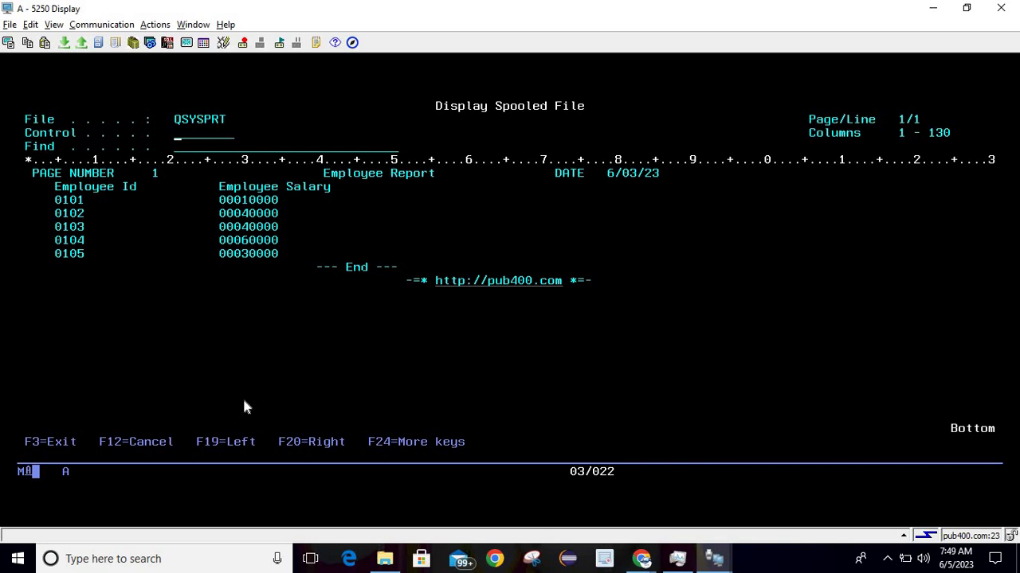
key("F3")
left_click(349, 419)
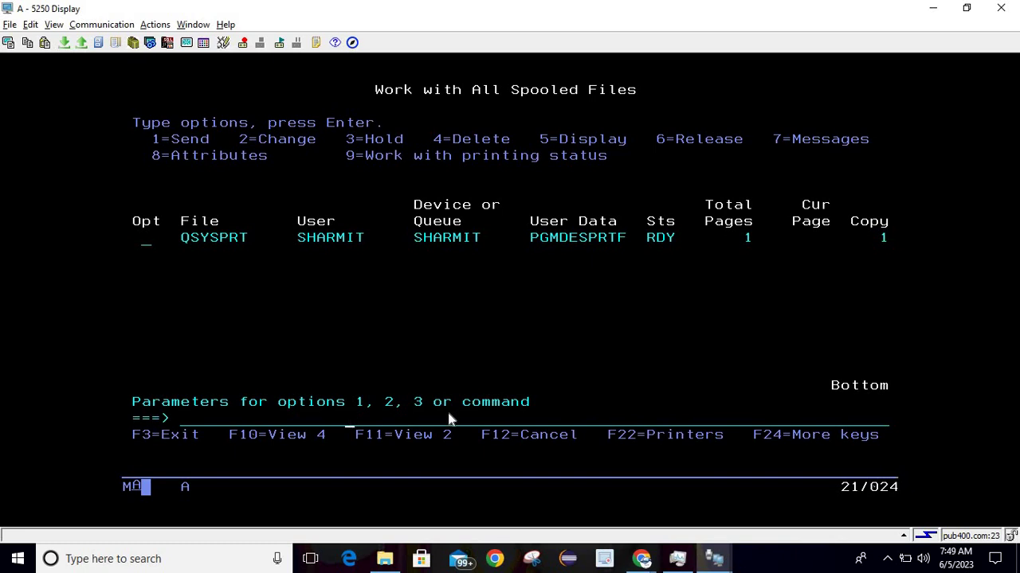
- Switch to the winscp search in Chrome and download the WinSCP 6.1 installer from the official download page
mouse_move(650, 563)
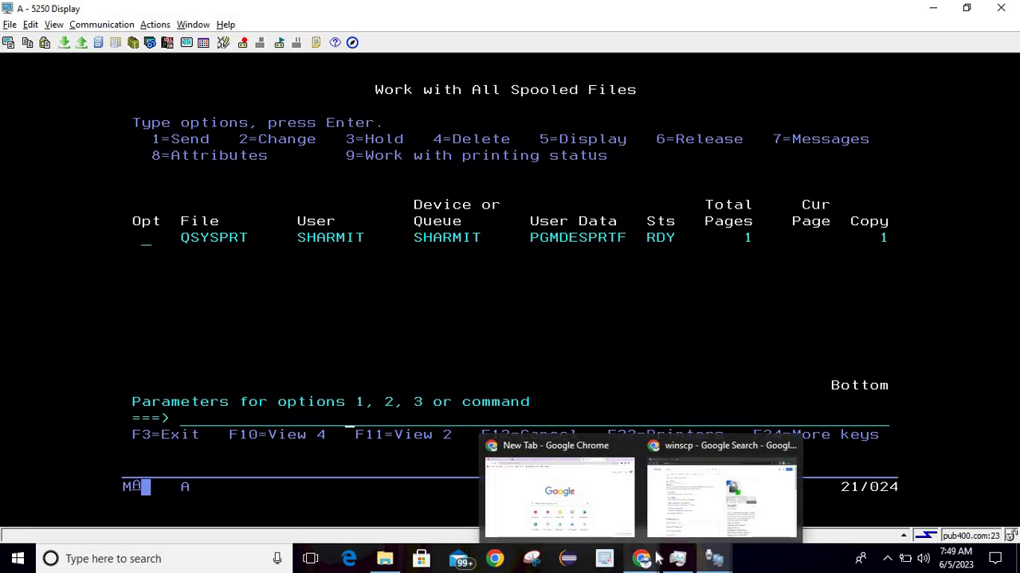
left_click(676, 509)
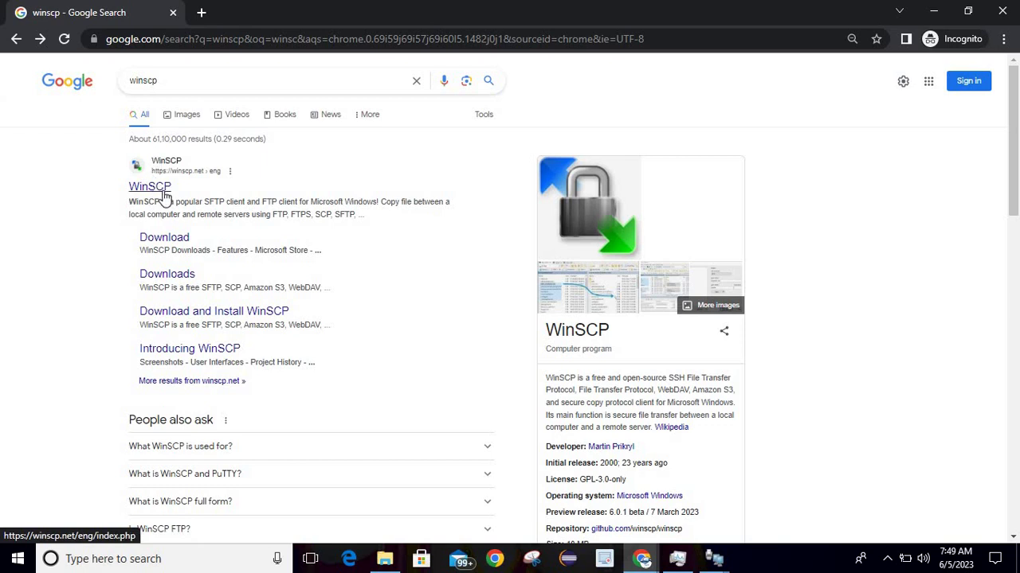
left_click(177, 250)
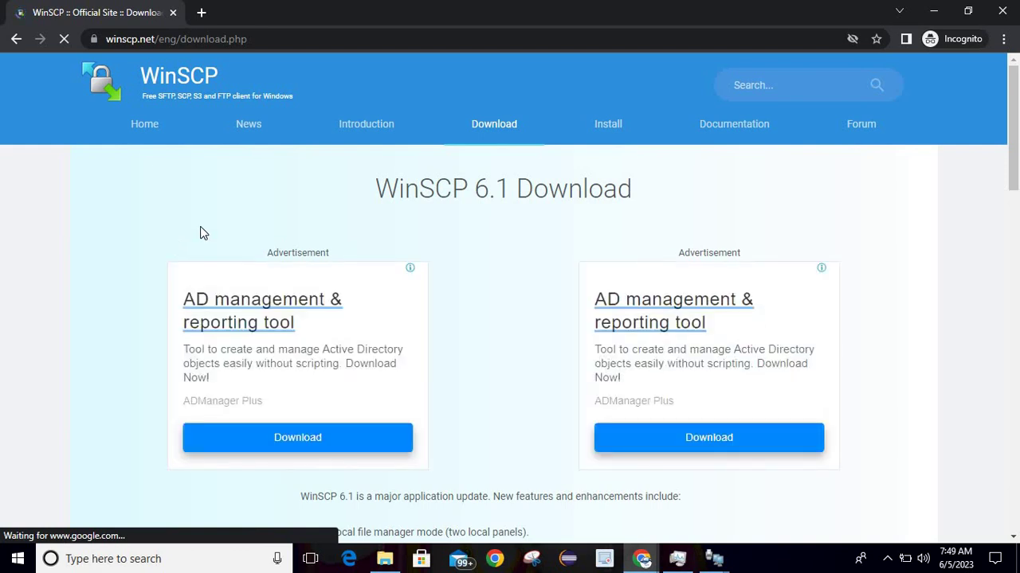
scroll(1018, 131, "down", 4)
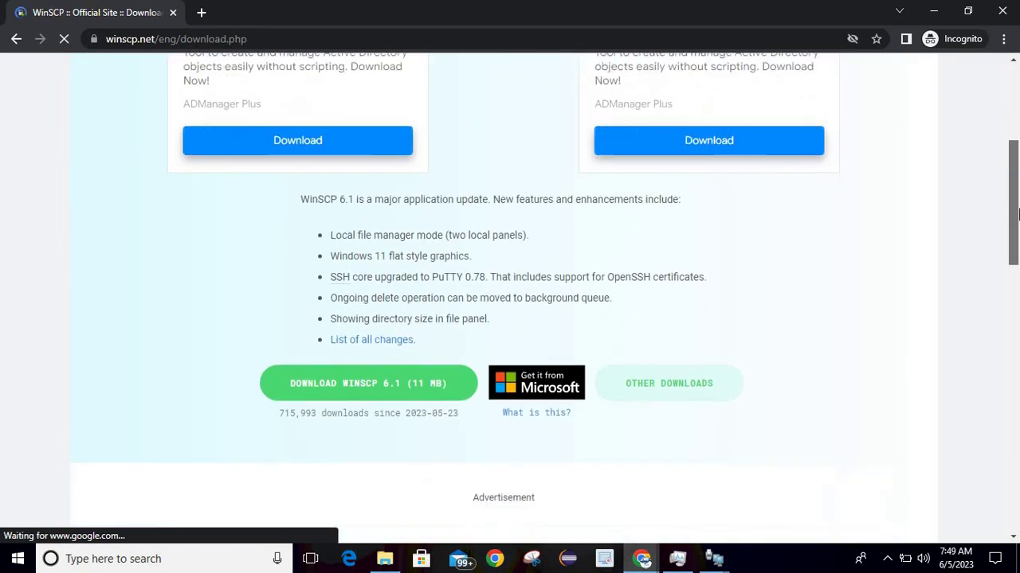
left_click(424, 351)
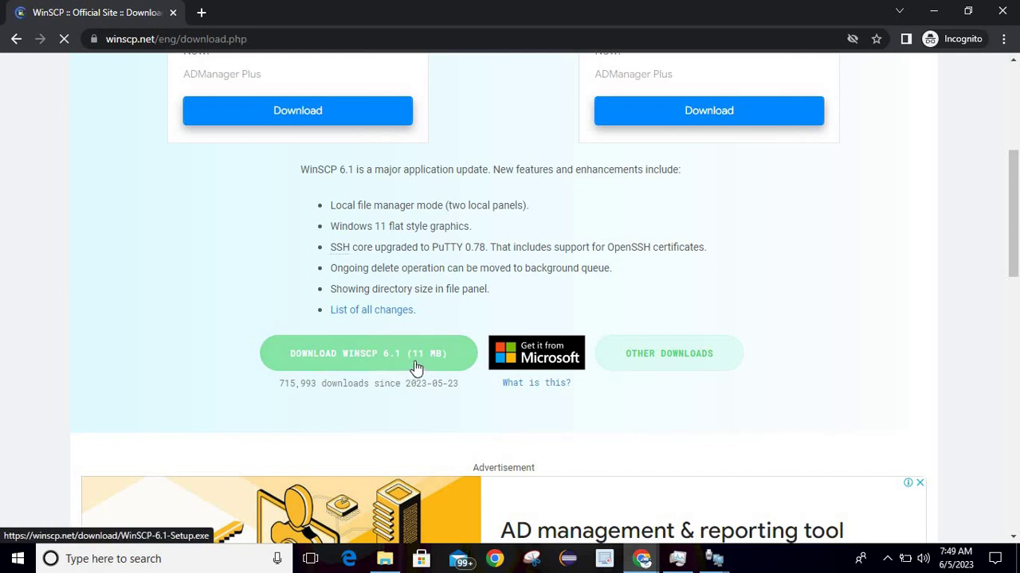
left_click(415, 365)
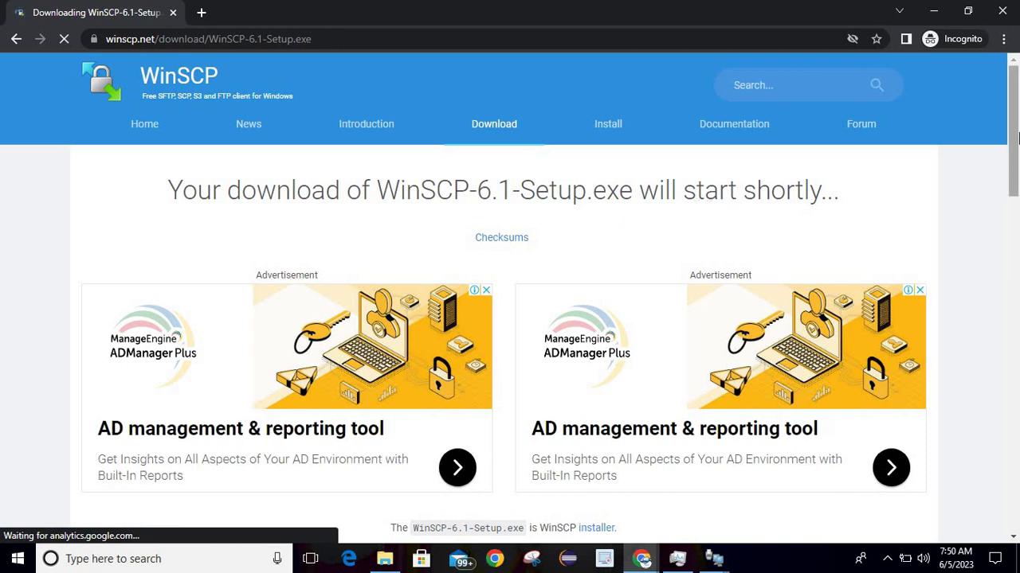
mouse_move(1016, 139)
left_mouse_down()
mouse_move(1017, 239)
mouse_move(1016, 127)
left_mouse_up()
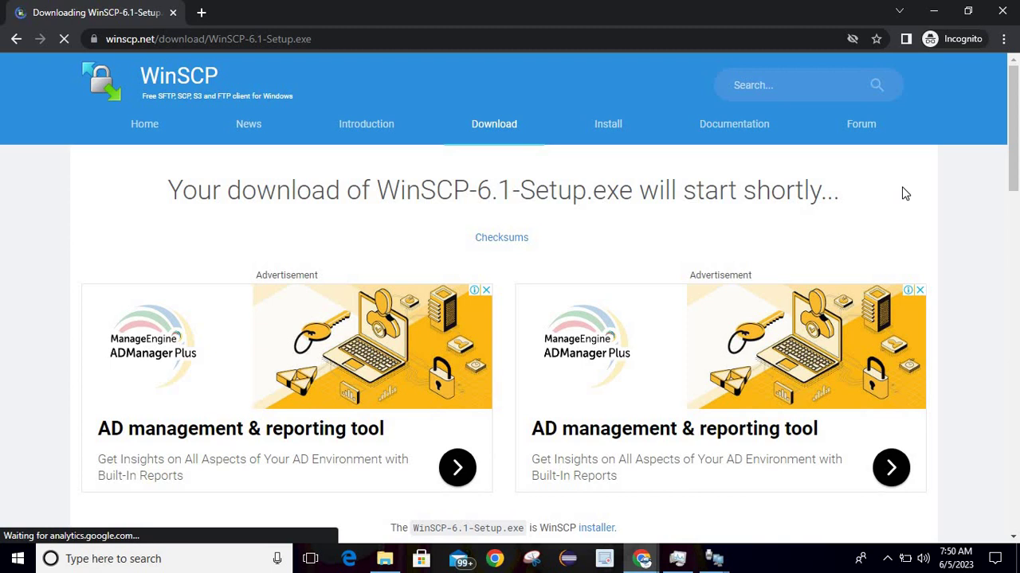
- Switch back to the 5250 session and open the home directory's object links with WRKLNK
key("alt+Tab")
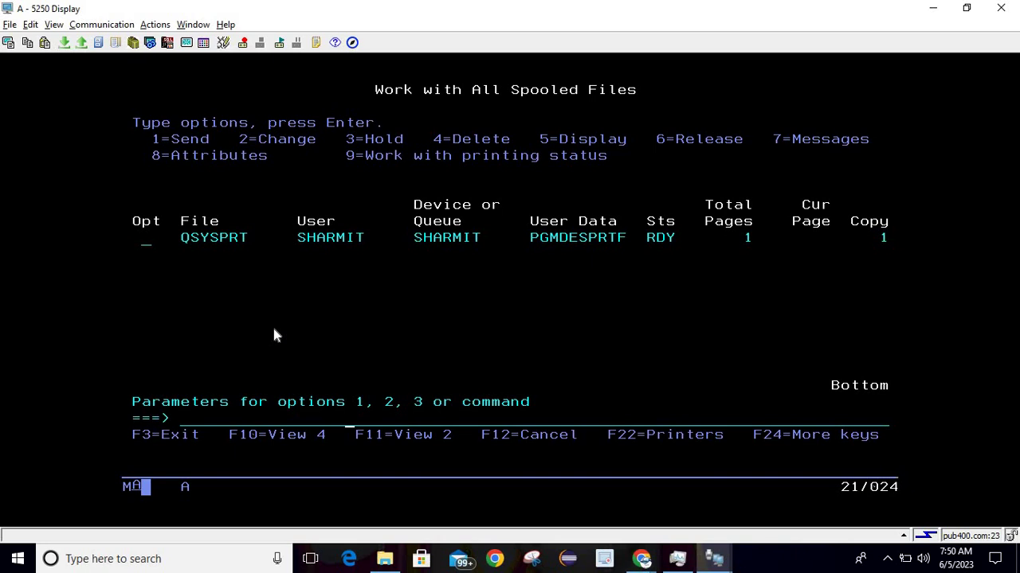
left_click(225, 418)
type("wrklnk")
key("Return")
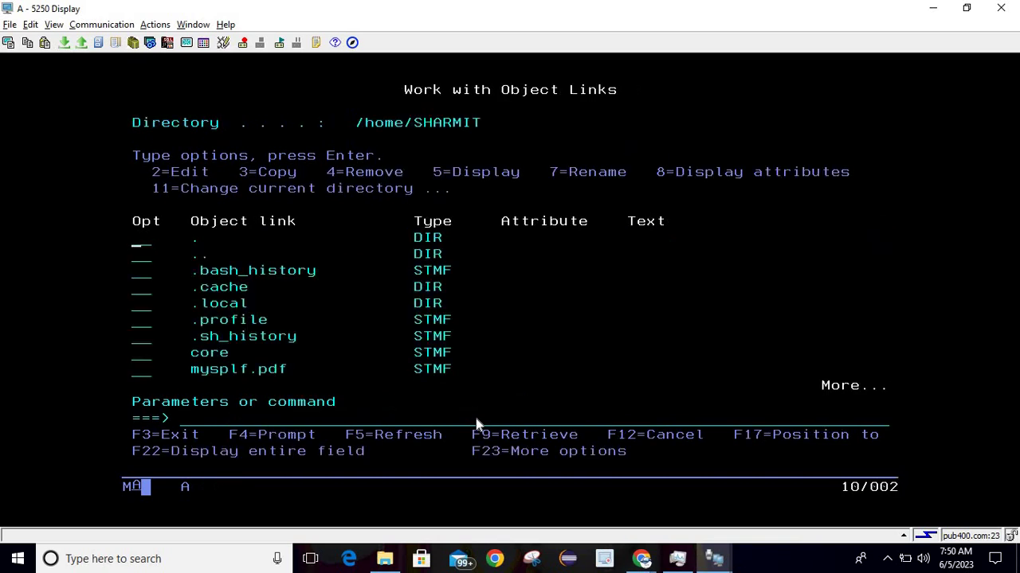
- Examine splf.pdf and splf1.pdf on the second page of object links and return to the spooled file list
left_click(319, 270)
key("Page_Down")
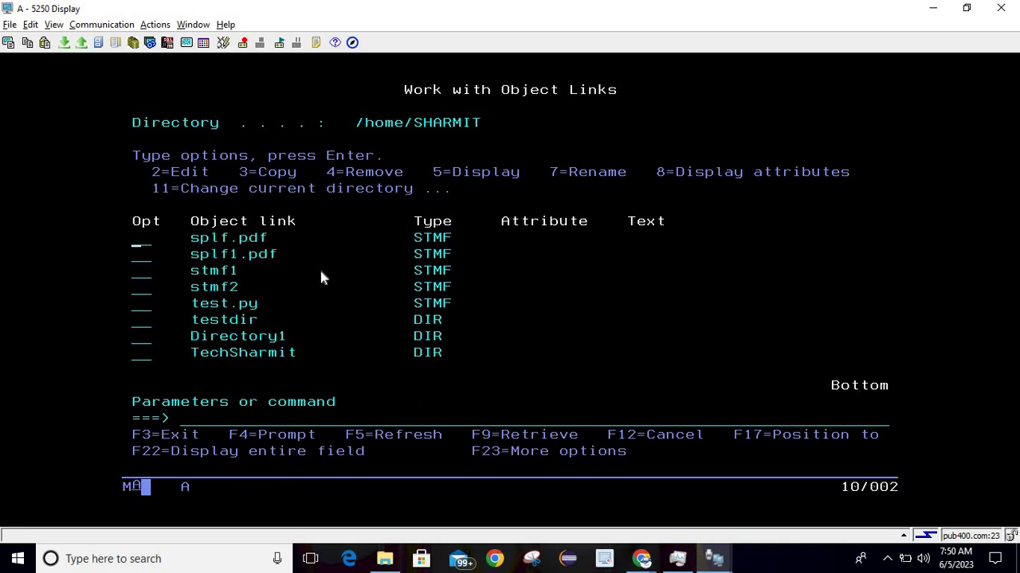
left_click_drag(191, 243, 295, 249)
left_click_drag(191, 254, 294, 257)
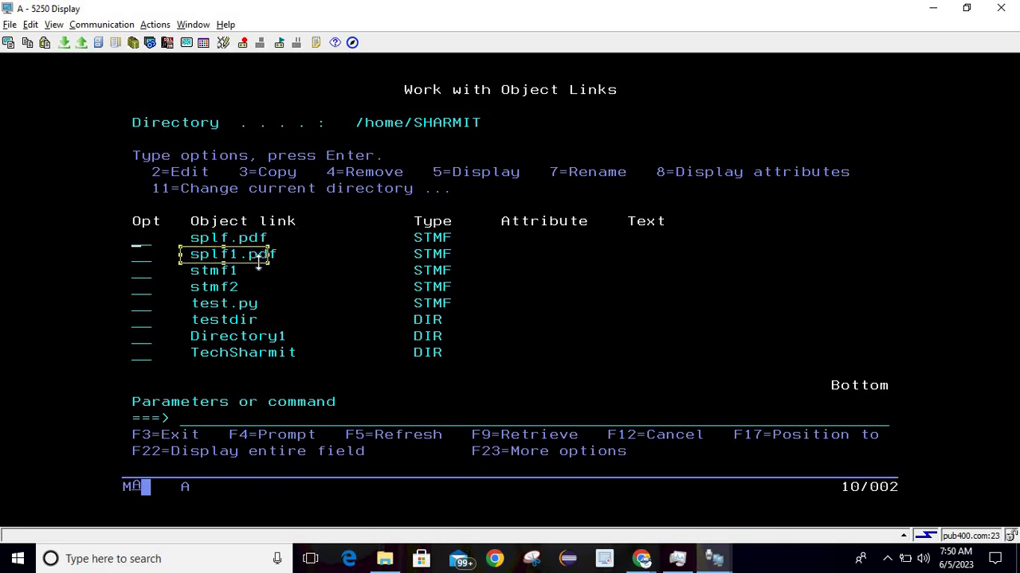
left_click(304, 263)
key("F12")
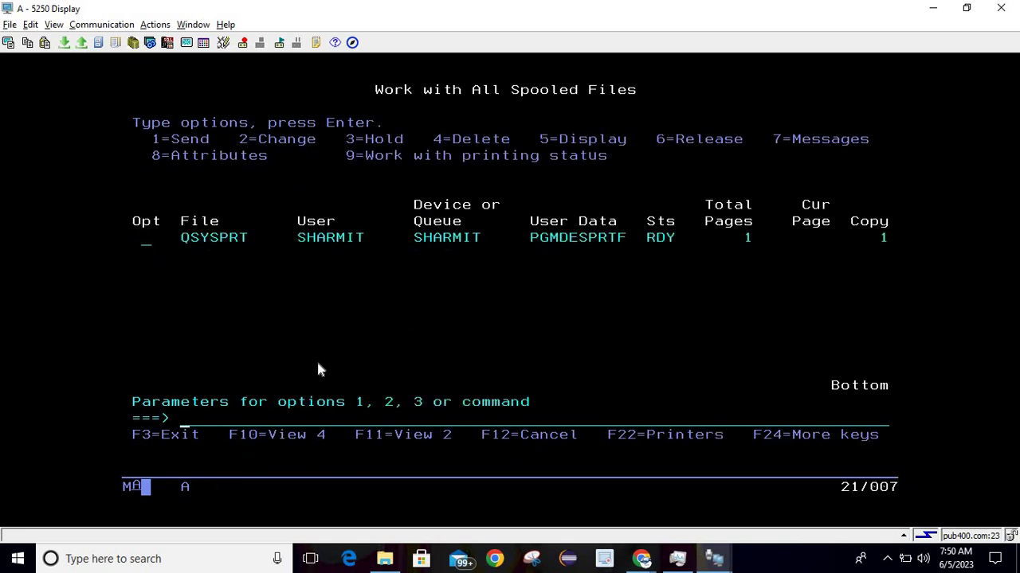
type("cp")
key("BackSpace")
key("BackSpace")
- Display the QSYSPRT employee report once more and go back to the list of spooled files
left_click(149, 243)
type("5")
key("Return")
key("F12")
- Switch the list to the job details view and copy QSYSPRT's file number, job, user and job number into the scratch pad
key("Tab")
key("F11")
key("F11")
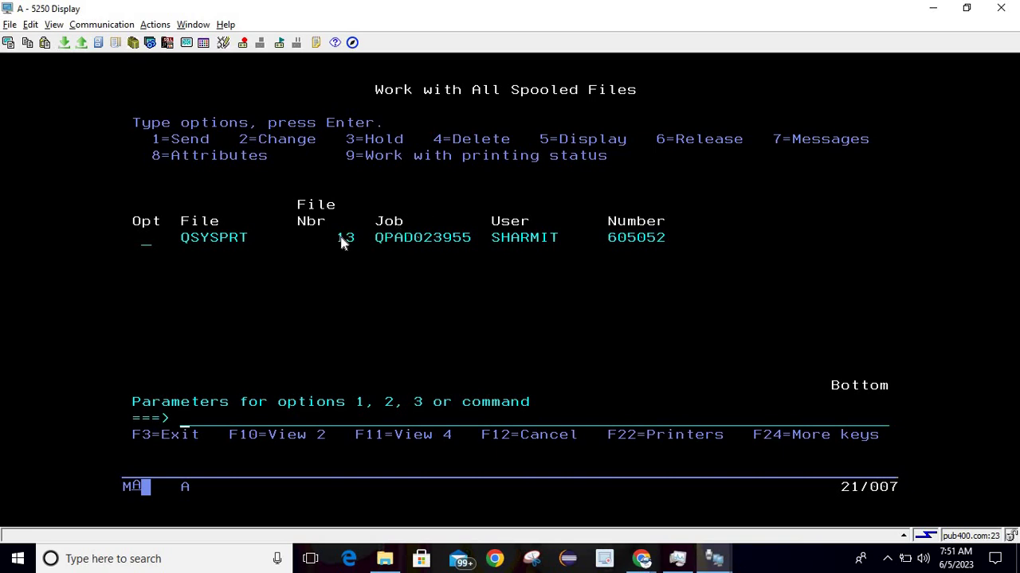
left_click_drag(341, 239, 676, 238)
key("ctrl+c")
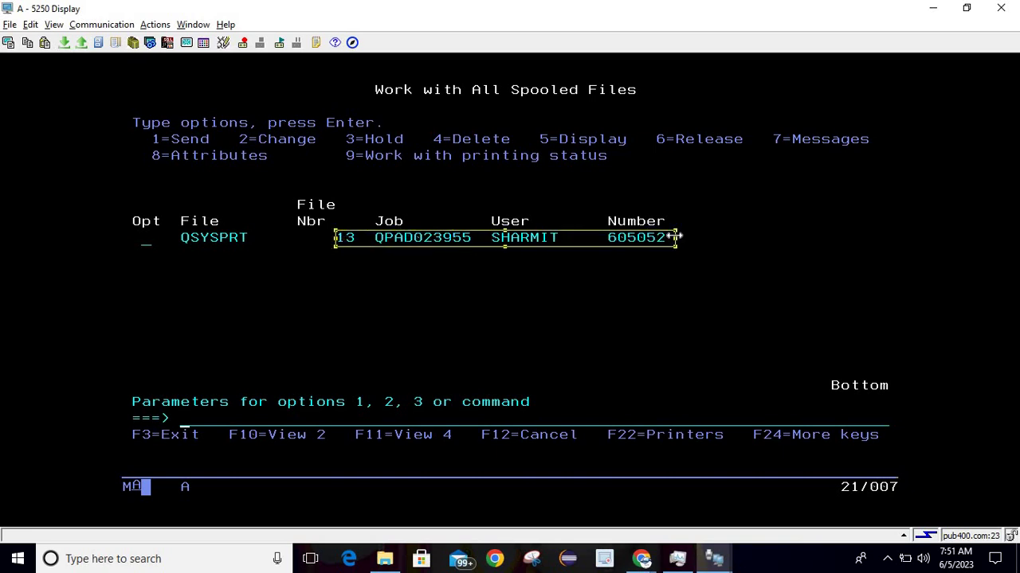
left_click(673, 230)
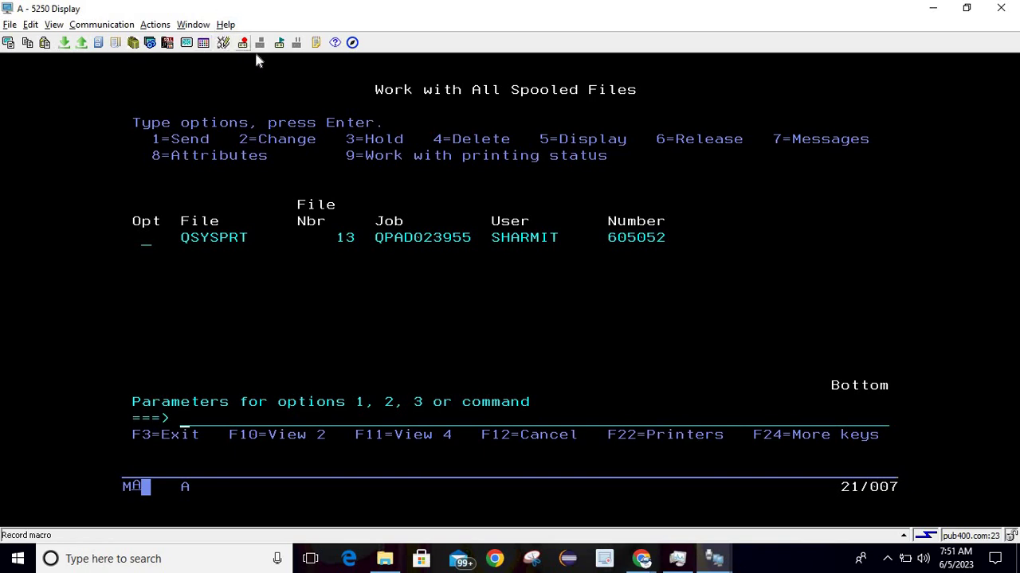
left_click(317, 42)
left_click(860, 125)
key("ctrl+v")
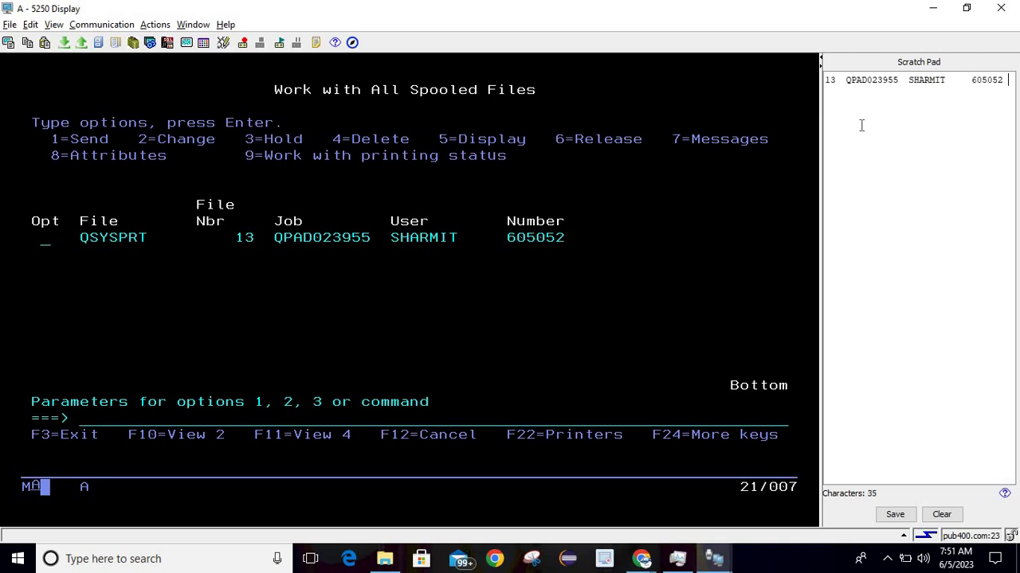
- Prompt the CPYSPLF command with spooled file QSYSPRT and *TOSTMF as the target database file
left_click(112, 427)
type("cpysplf")
key("F4")
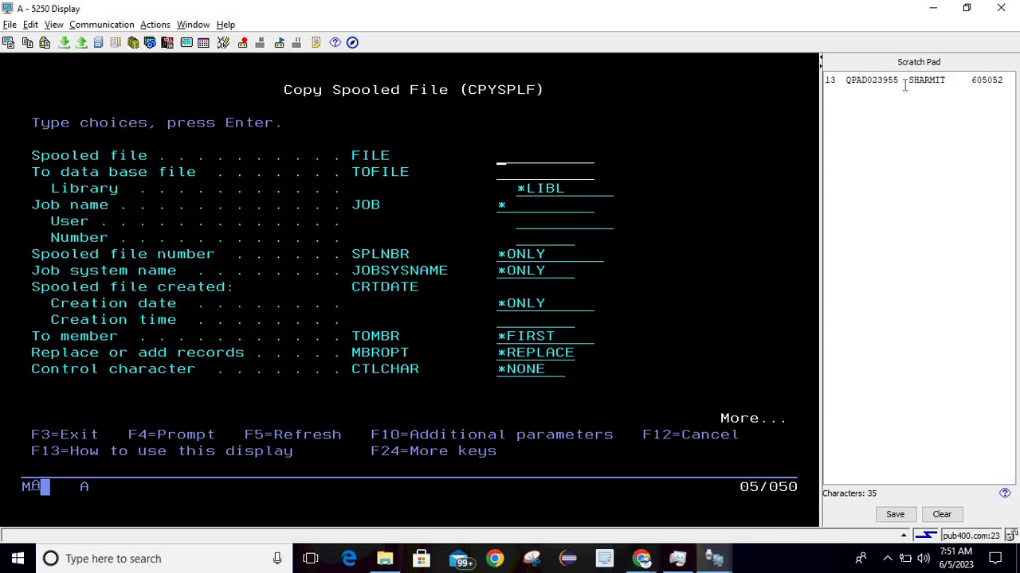
type("qsysprt")
key("Tab")
key("F4")
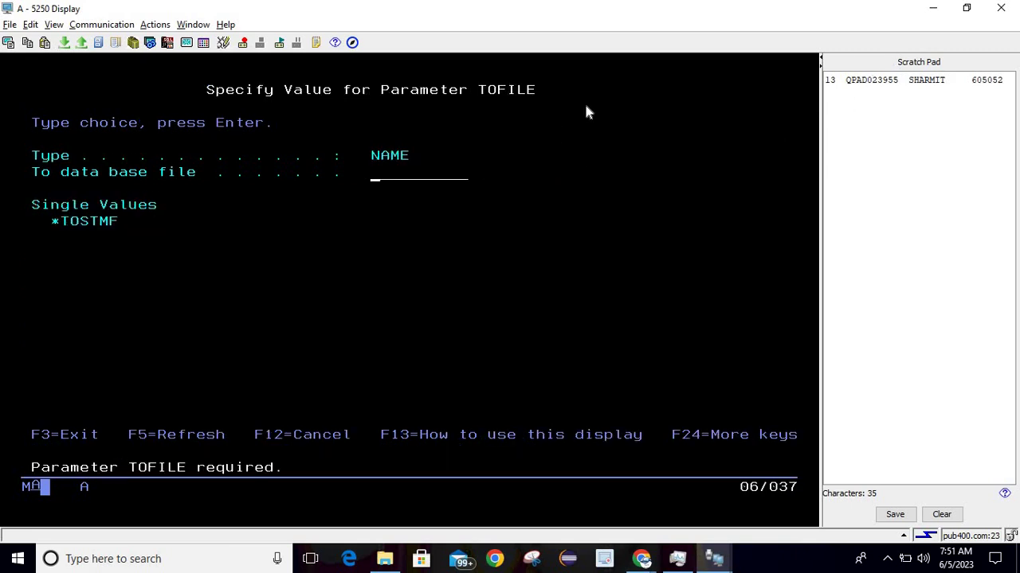
left_click_drag(52, 216, 113, 232)
key("ctrl+c")
key("ctrl+v")
key("Return")
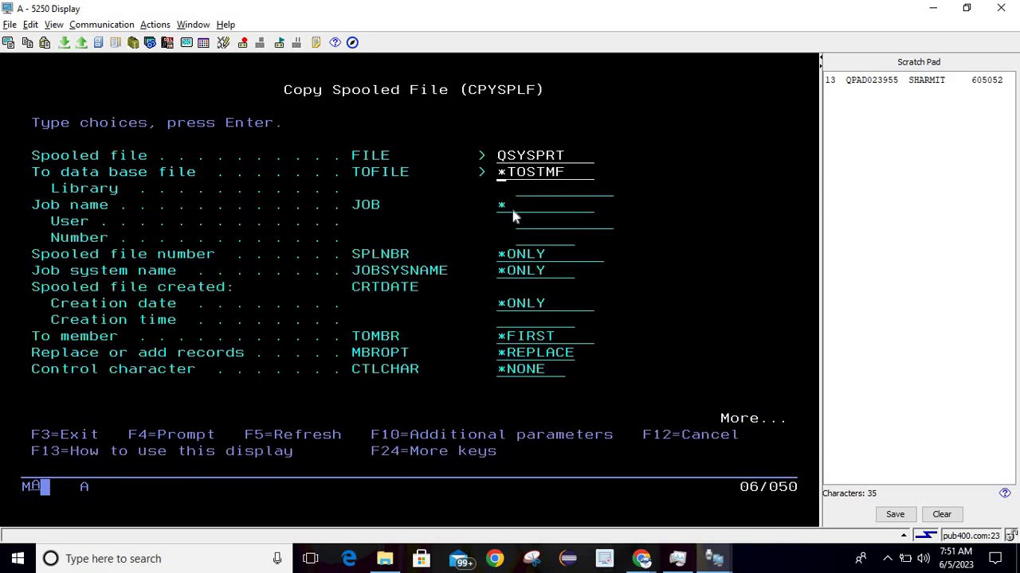
- Fill in the job name QPAD023955 and the job's user from the scratch pad
left_click(512, 210)
double_click(870, 81)
left_click(519, 191)
key("Tab")
key("ctrl+v")
double_click(926, 80)
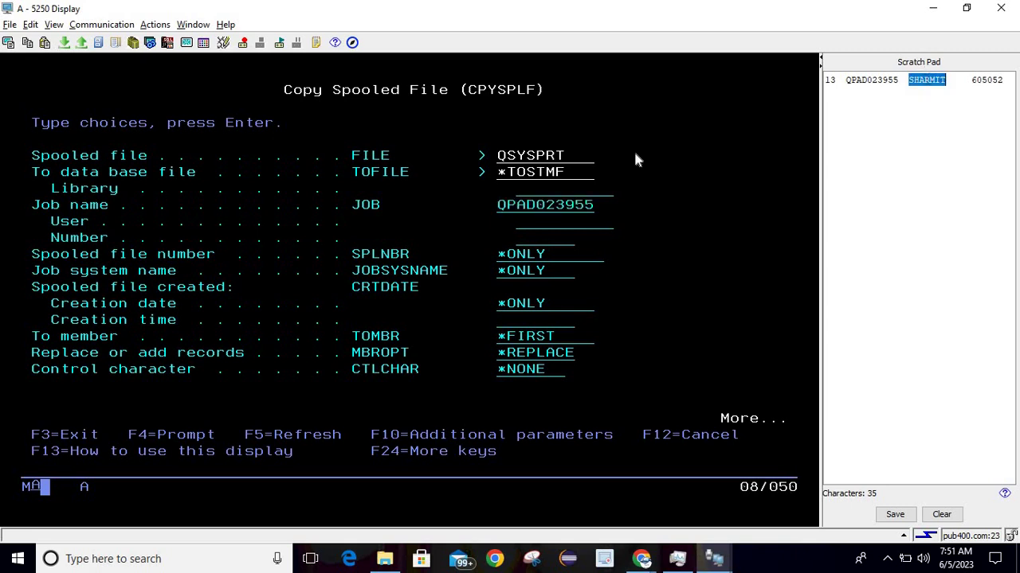
left_click(522, 228)
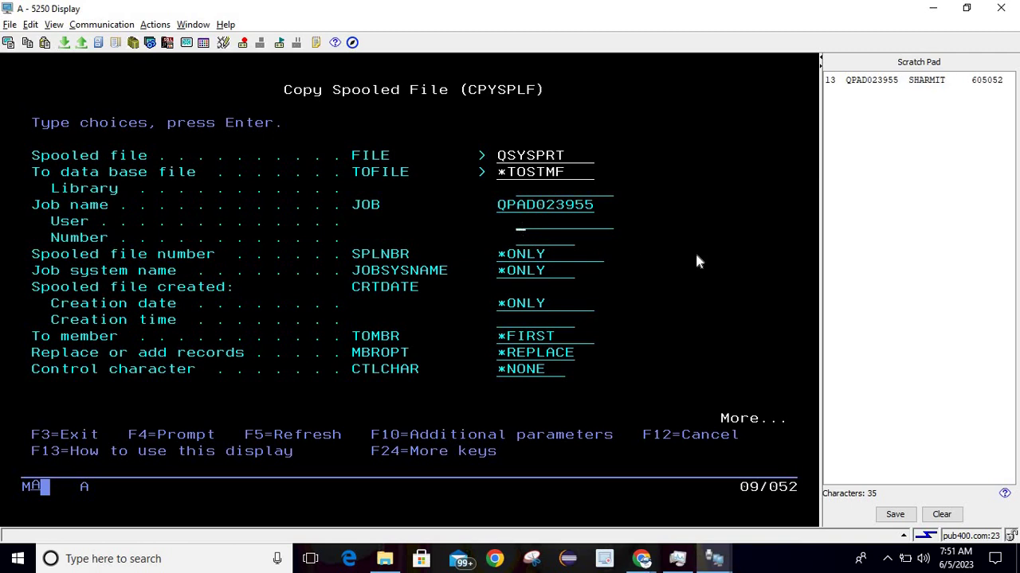
key("ctrl+v")
- Set the job number to 605052 and the spooled file number to 13 using the scratch pad values
double_click(984, 80)
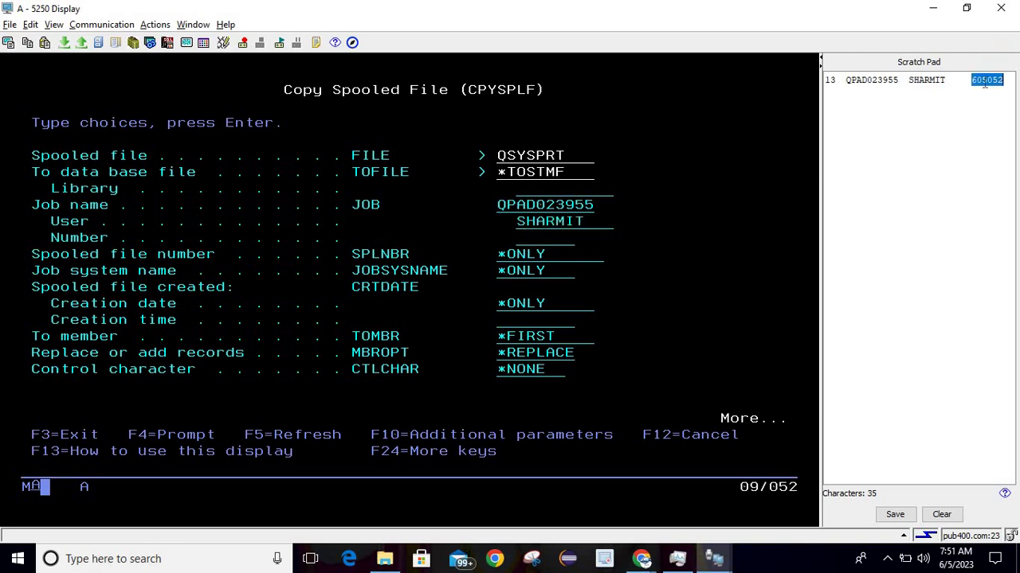
left_click(523, 237)
key("Tab")
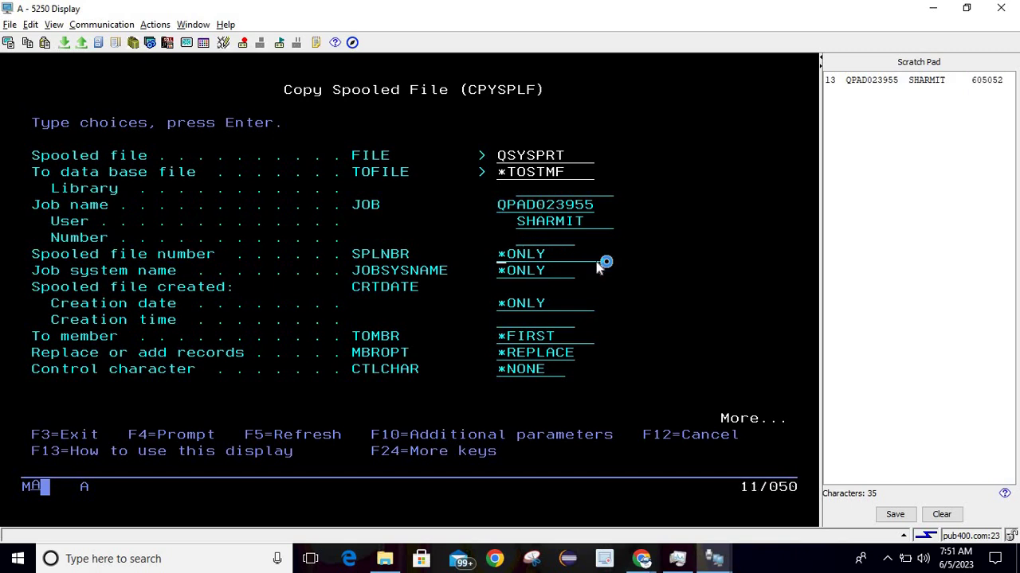
left_click(519, 239)
key("ctrl+v")
double_click(829, 79)
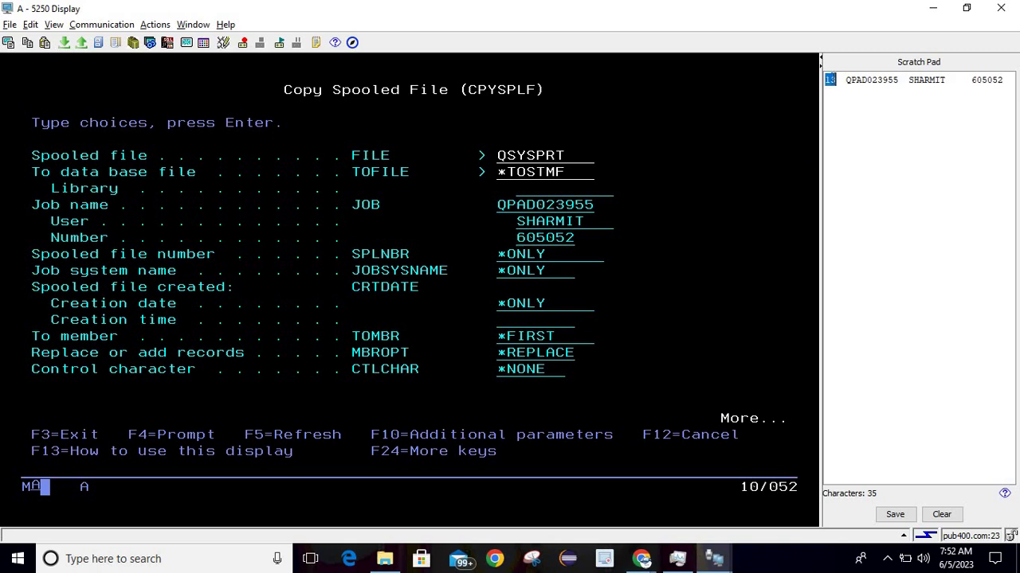
left_click(498, 255)
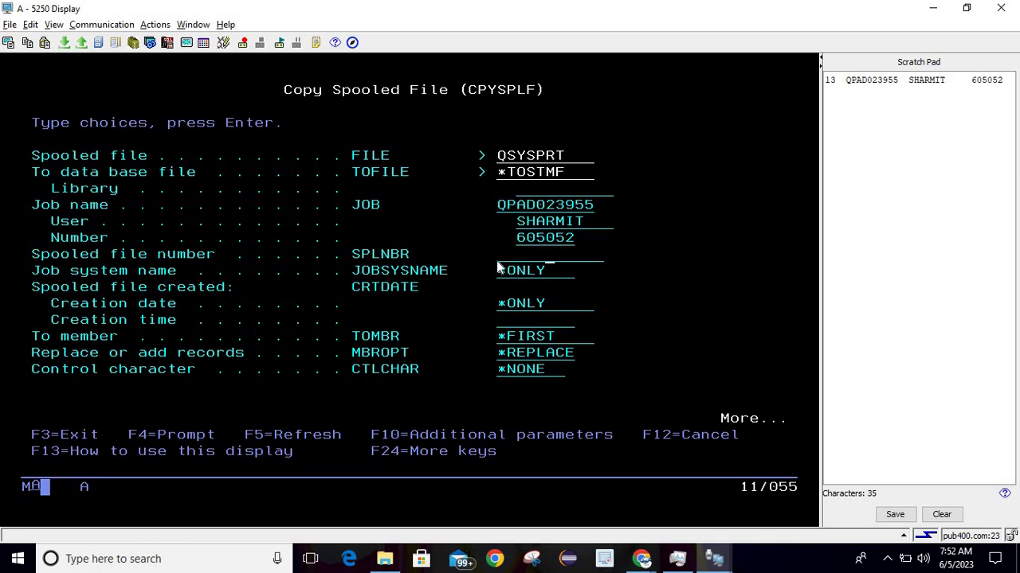
left_click(501, 256)
key("ctrl+v")
- Set the To stream file parameter to the quoted path of Report1.pdf in the user's own directory under /home
key("Page_Down")
key("Down")
key("Down")
key("Down")
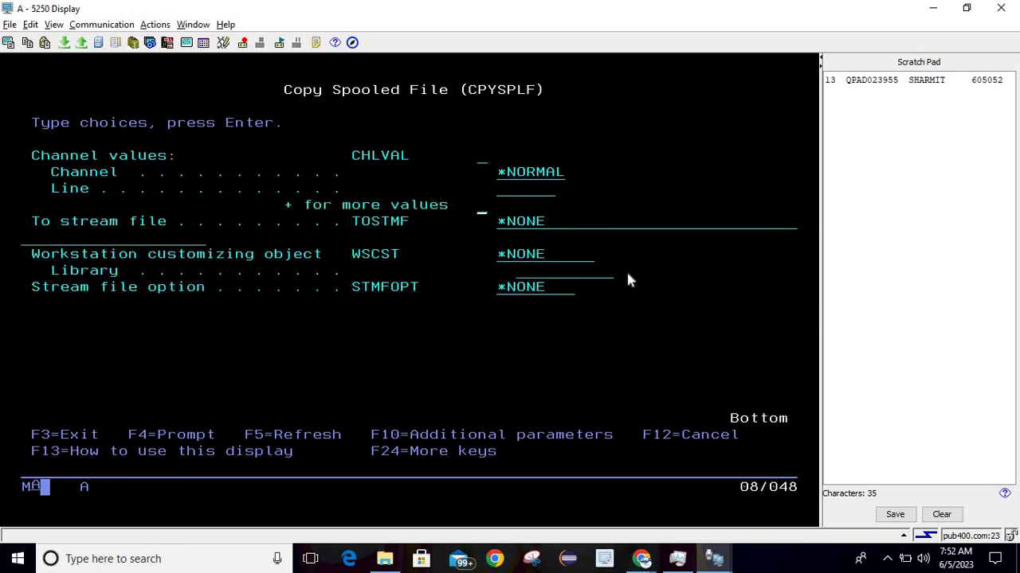
key("Right")
key("Down")
key("Right")
type("'/home/")
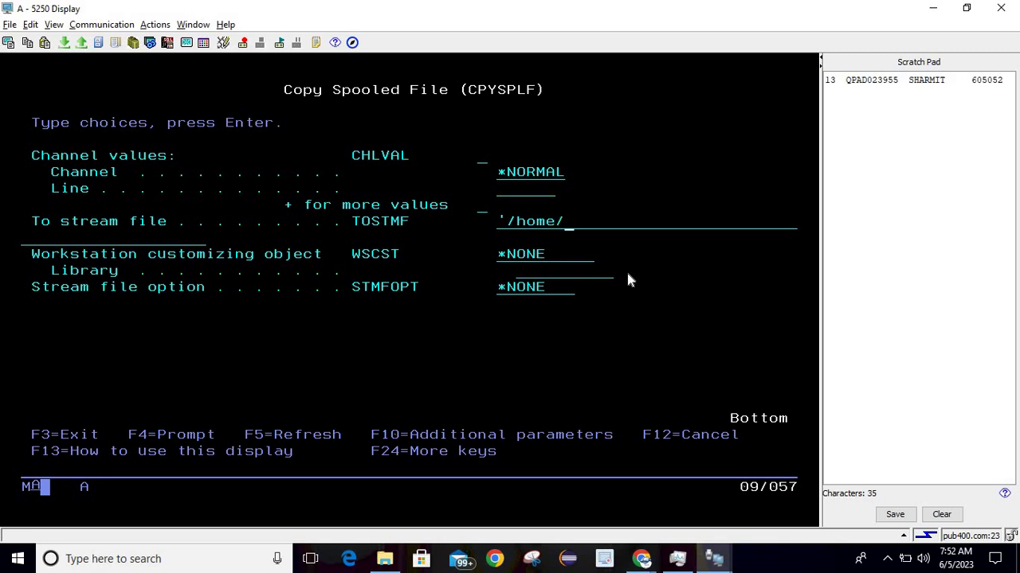
type("sharmit/Report1.")
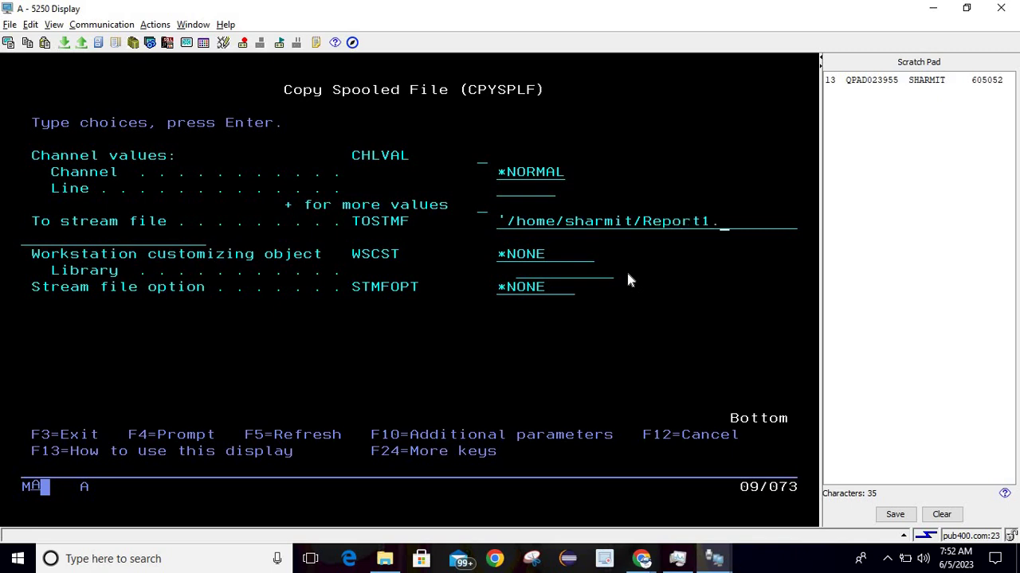
type("pdf'")
- Set the workstation customizing object to *PDF and run the spooled file copy
key("Tab")
type("*pdf")
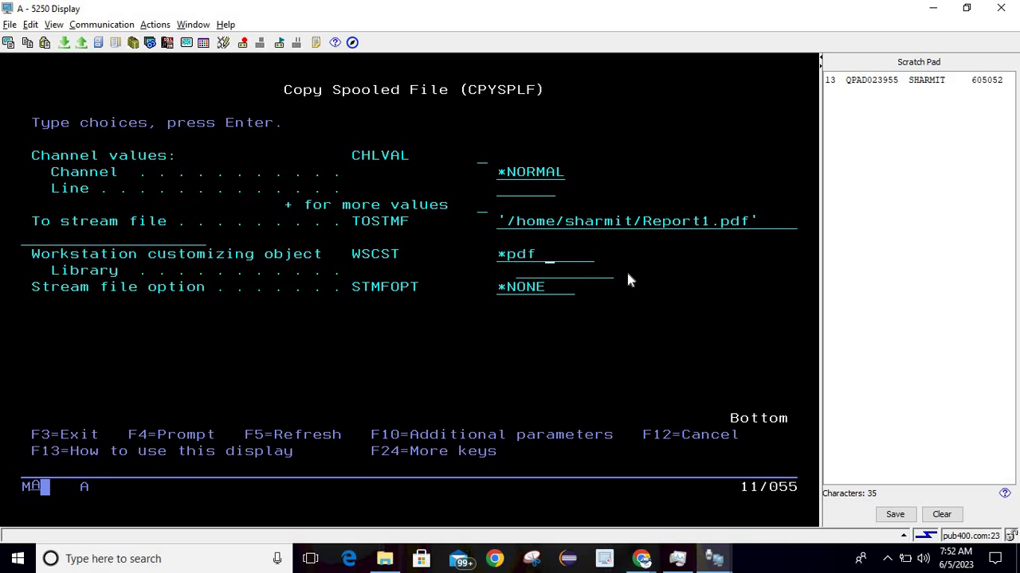
key("Return")
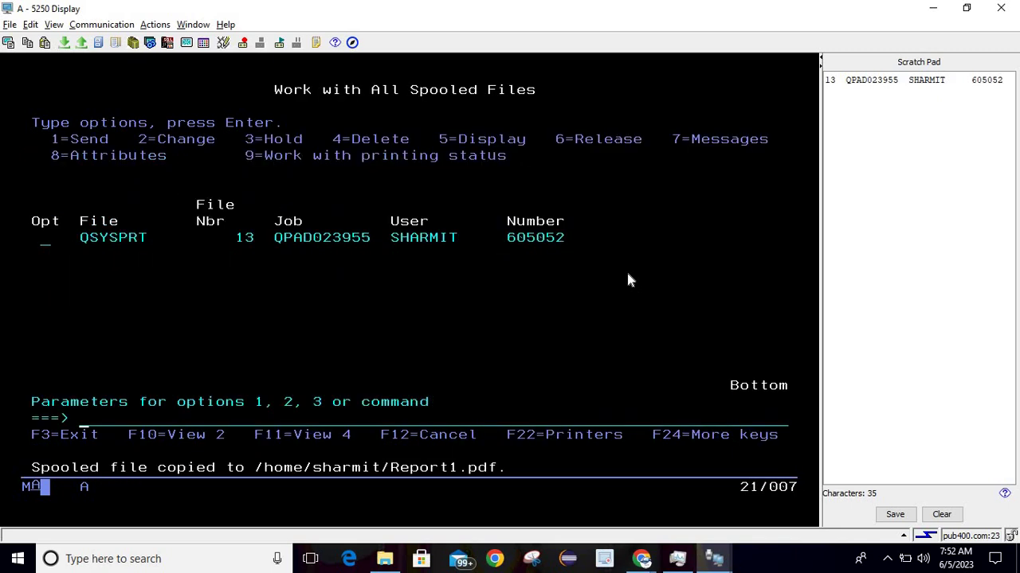
- Run WRKLNK and locate Report1.pdf among the object links in the home directory
type("wrklnk")
key("Return")
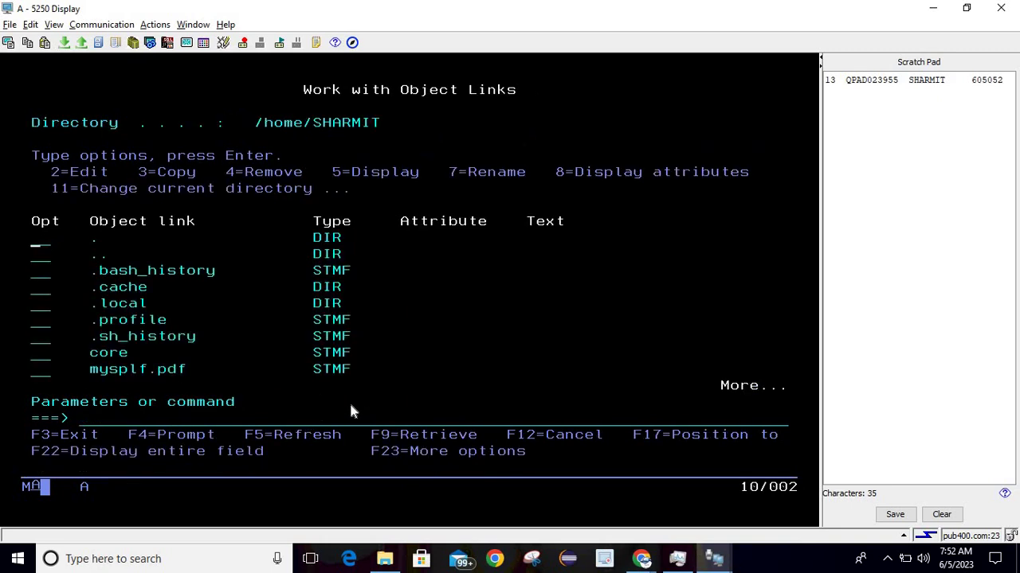
key("Page_Down")
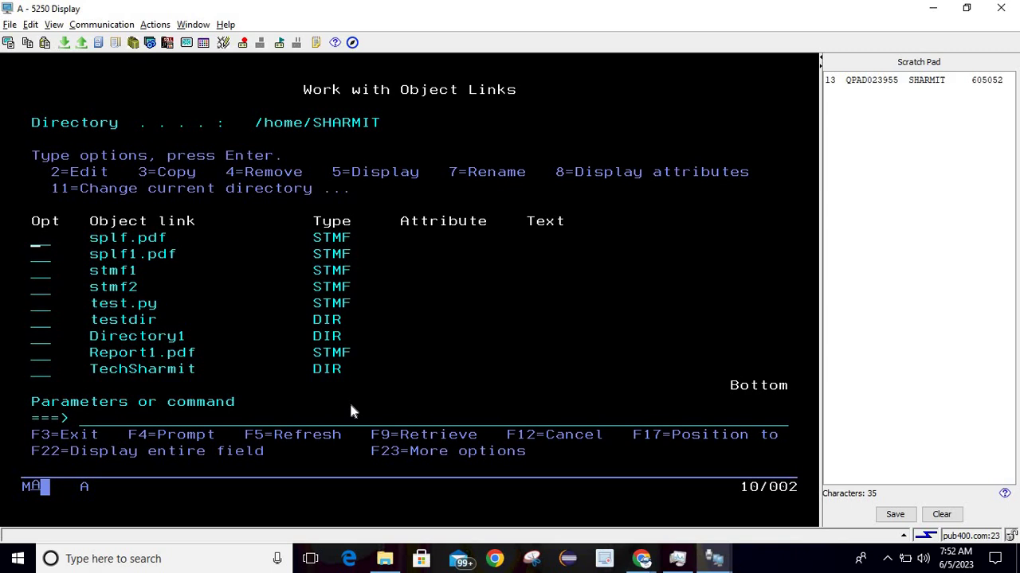
left_click_drag(94, 356, 200, 353)
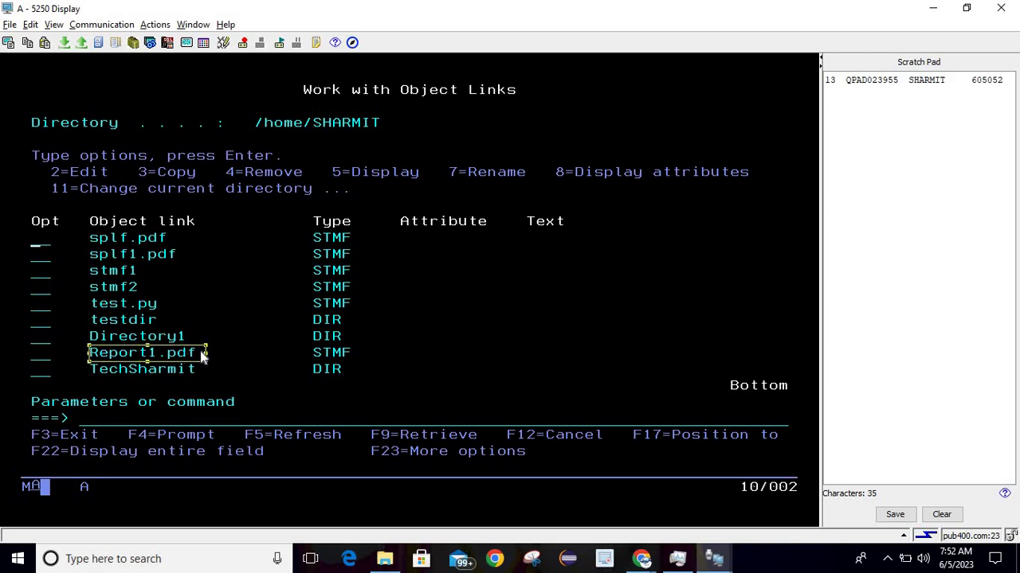
left_click(338, 340)
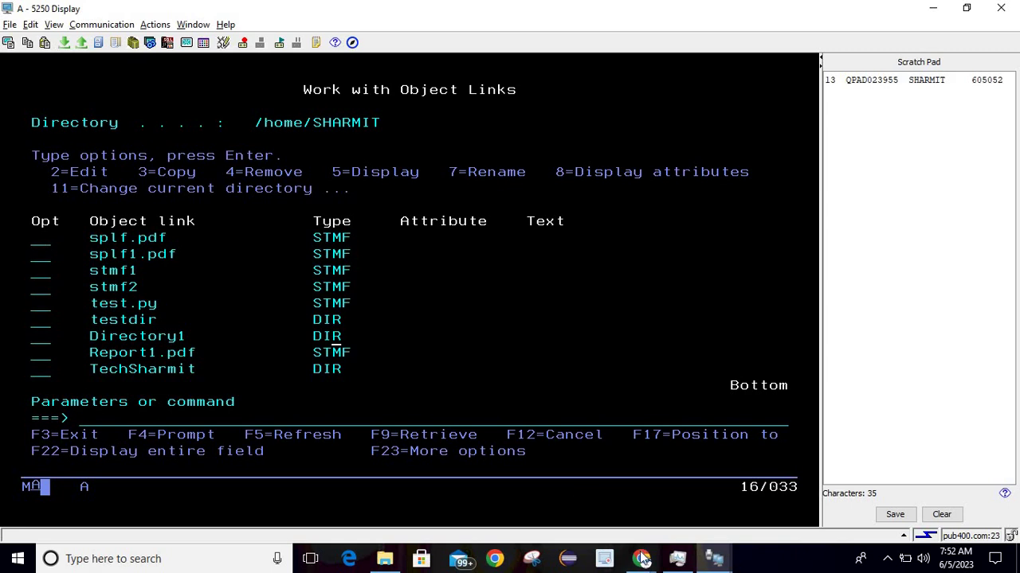
- Switch to Chrome and launch the downloaded WinSCP-6.1-Setup.exe installer, bringing its setup window forward
mouse_move(641, 559)
left_click(699, 512)
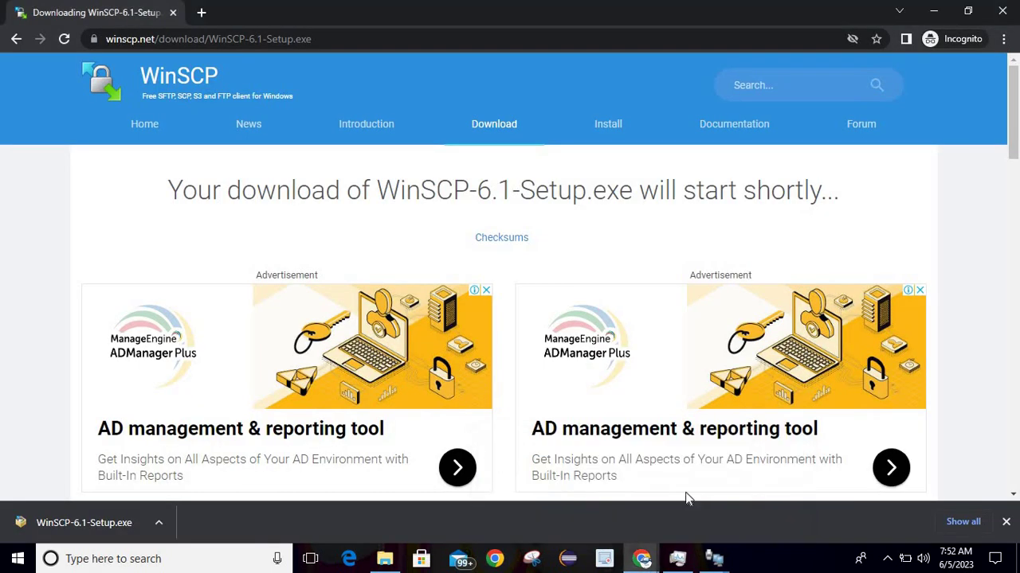
right_click(96, 524)
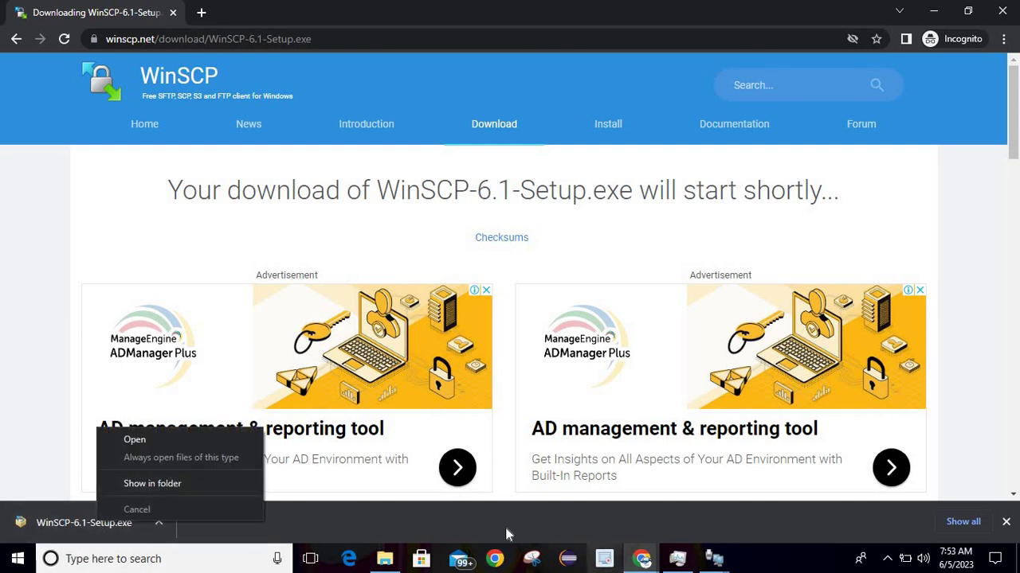
left_click(80, 524)
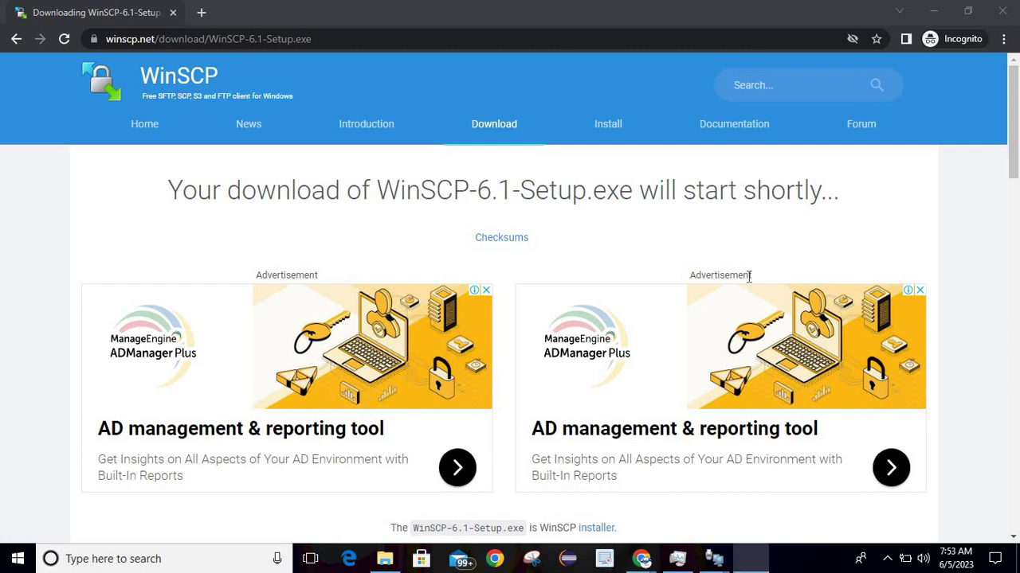
mouse_move(761, 564)
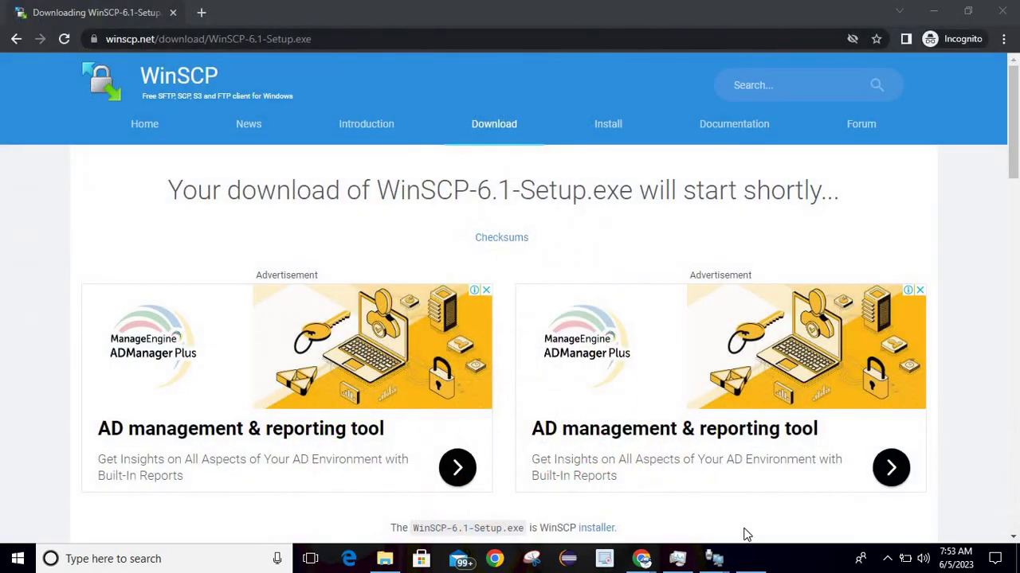
left_click(746, 535)
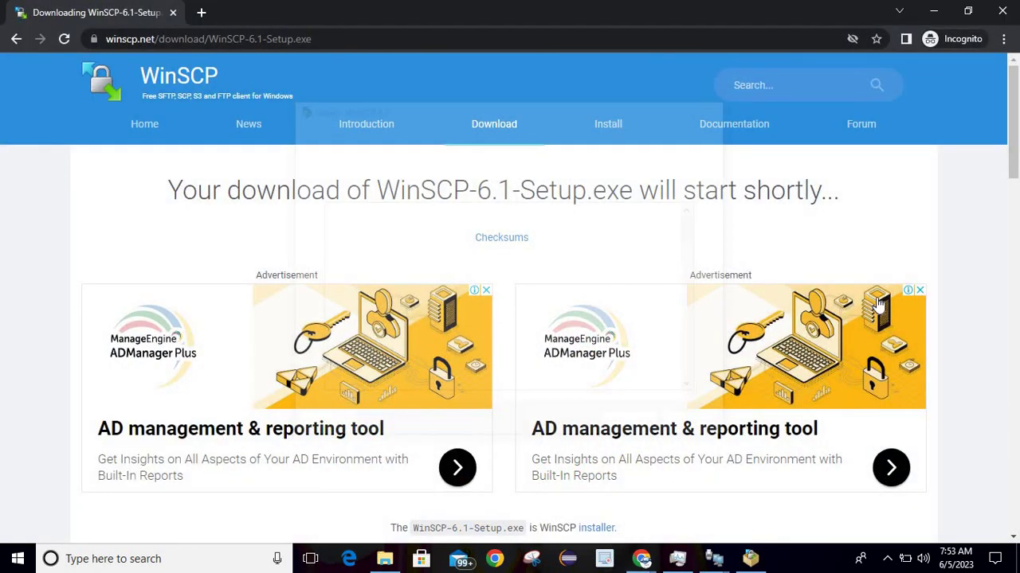
left_click(749, 559)
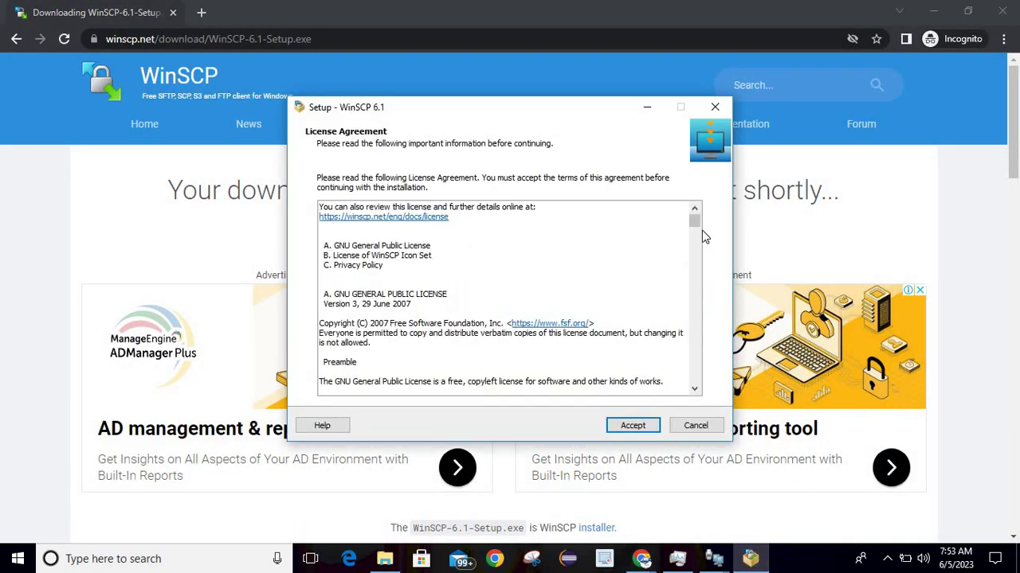
- Read through to the end of the WinSCP license agreement, then exit the setup without installing
left_click_drag(695, 223, 682, 411)
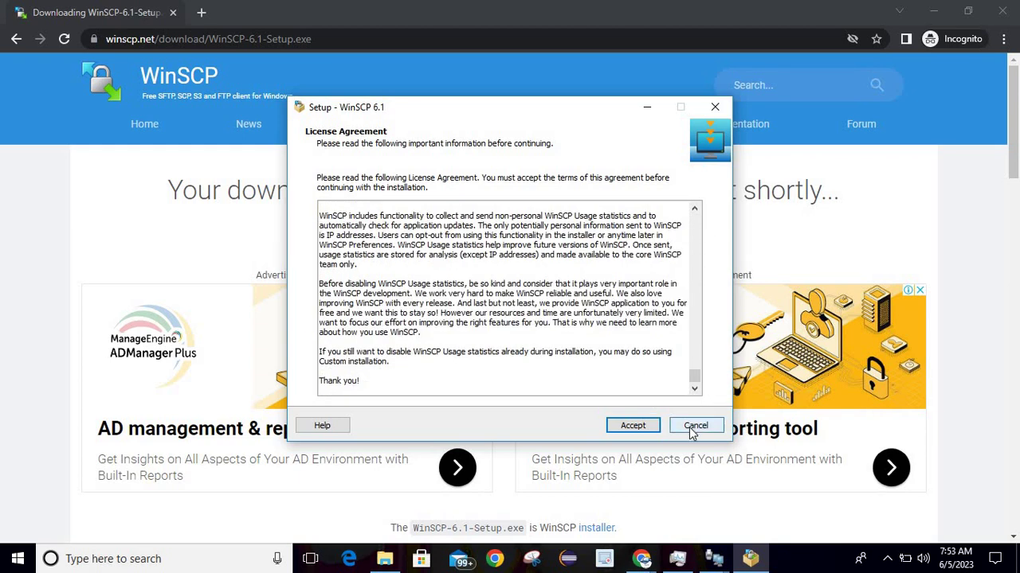
left_click(693, 428)
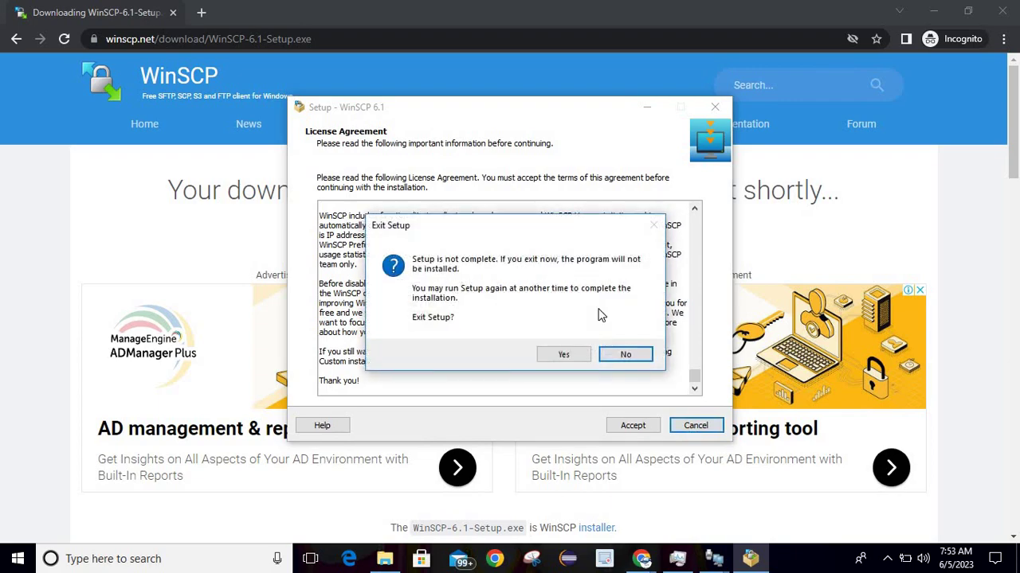
left_click(560, 355)
key("super+d")
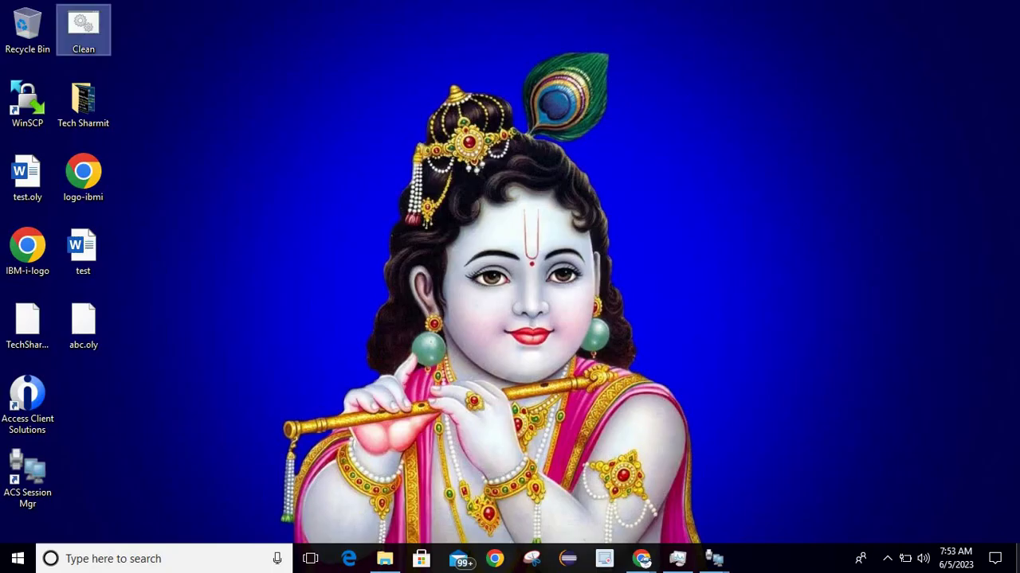
left_click(16, 109)
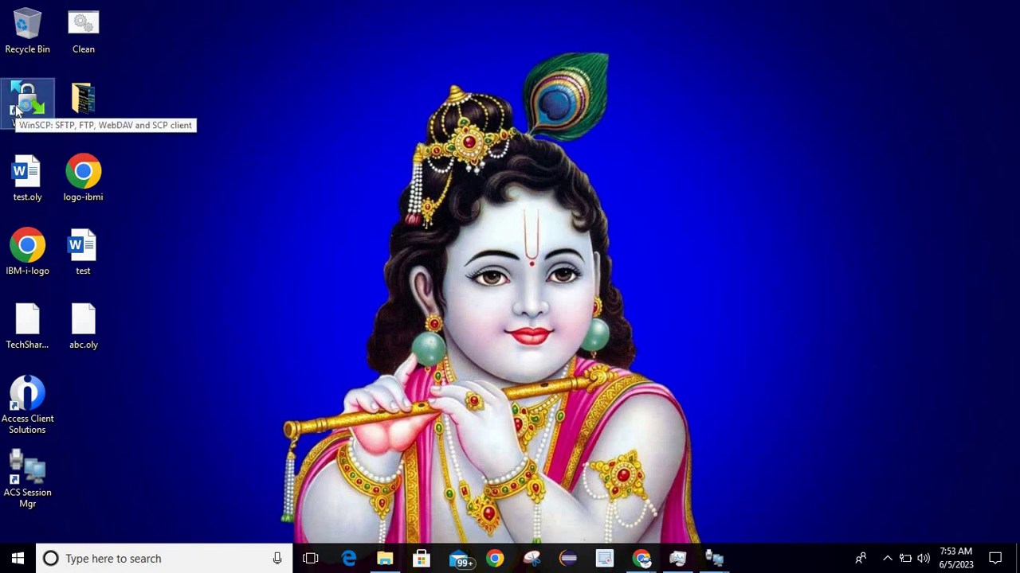
double_click(16, 110)
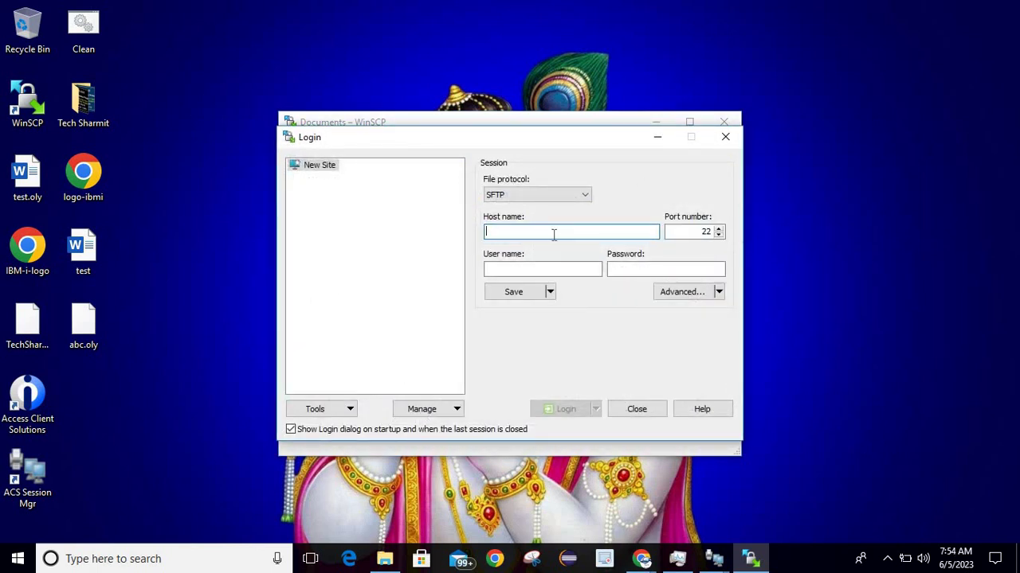
type("www")
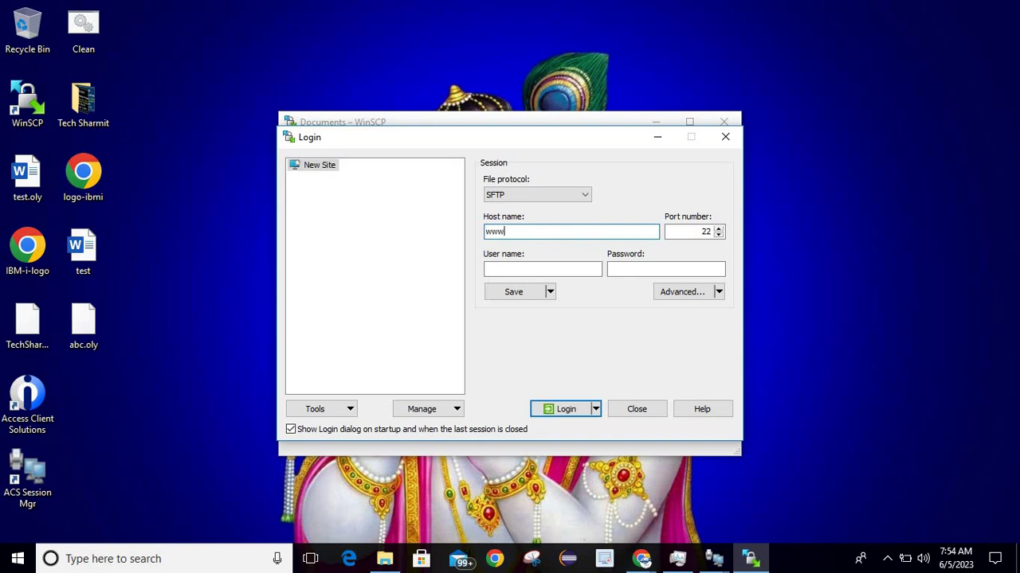
type(".pub400.com")
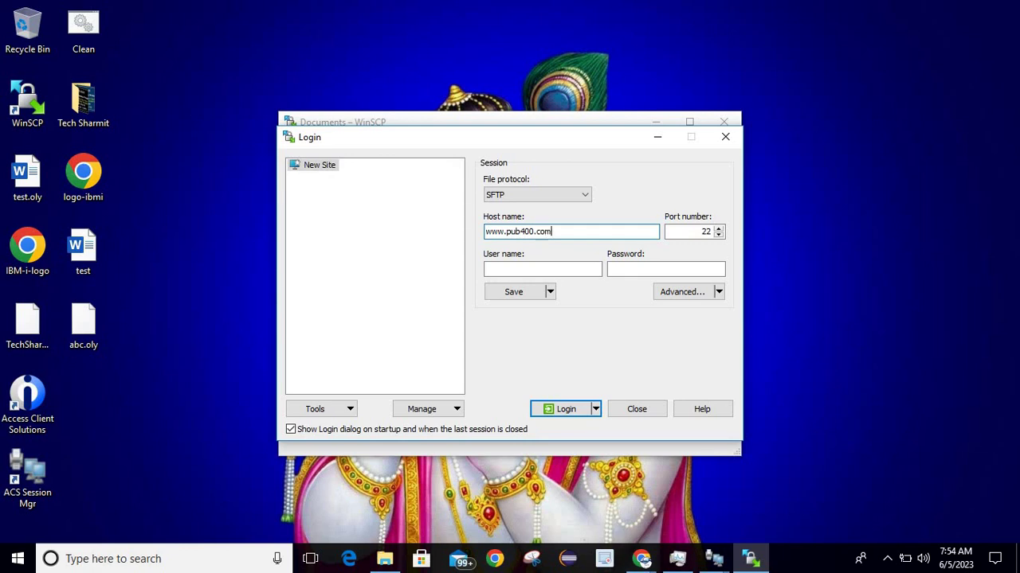
- Switch to the 5250 session and open its communication configuration
key("alt+Tab")
left_click(703, 241)
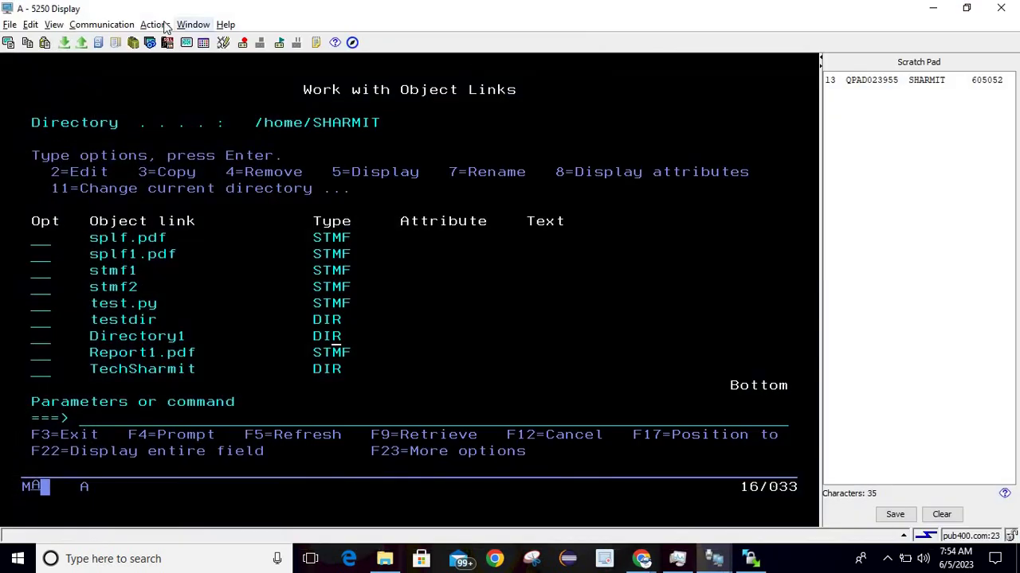
left_click(132, 29)
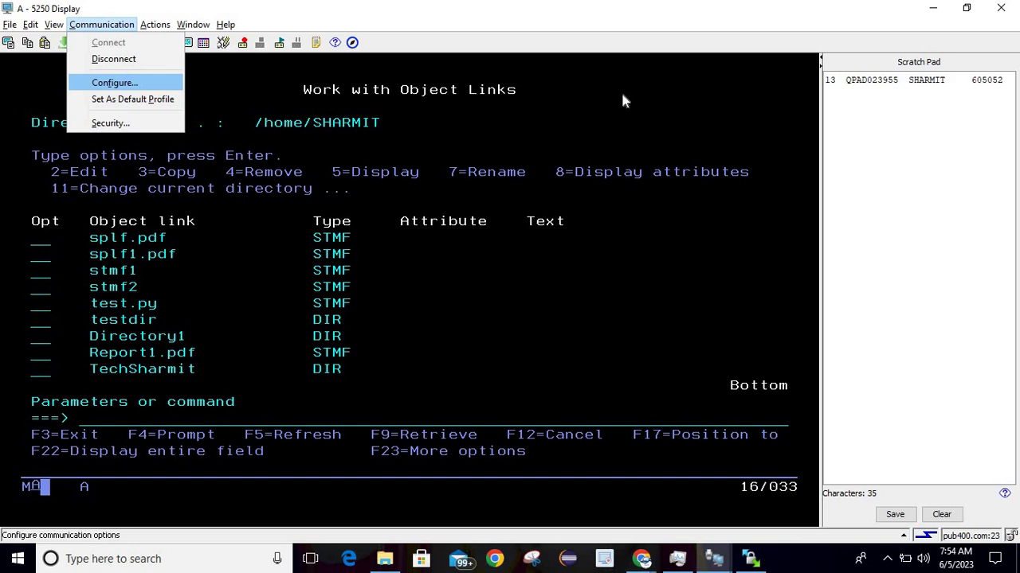
- Return to the WinSCP login and enter the account's user name and password
left_click(749, 559)
left_click(589, 269)
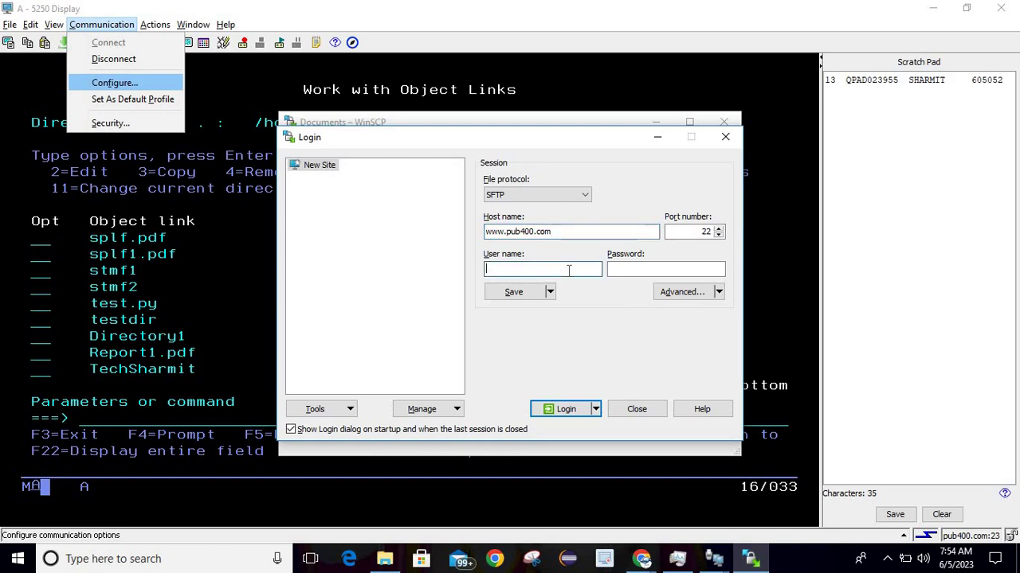
type("sharmit")
key("Tab")
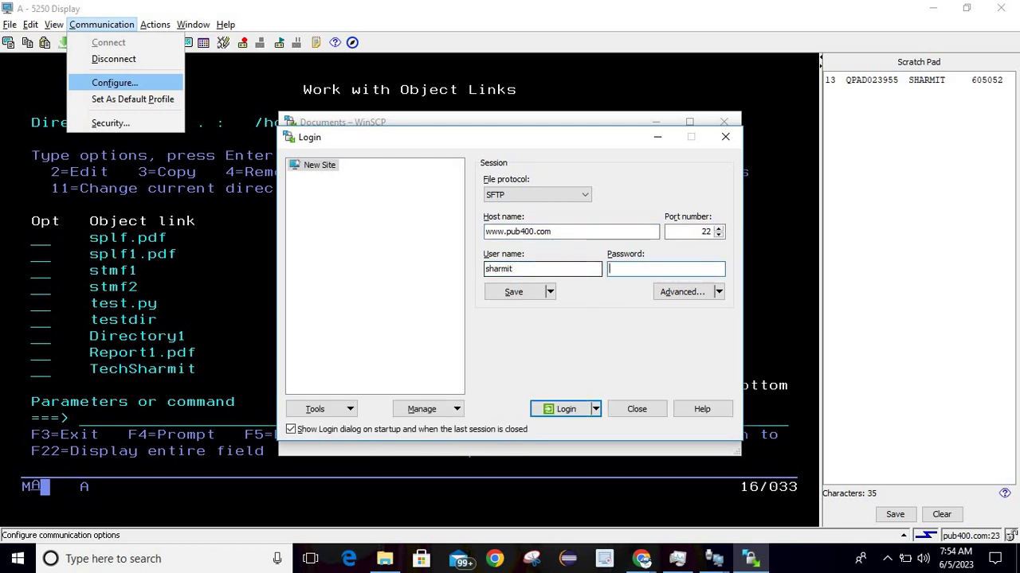
type("•••••••")
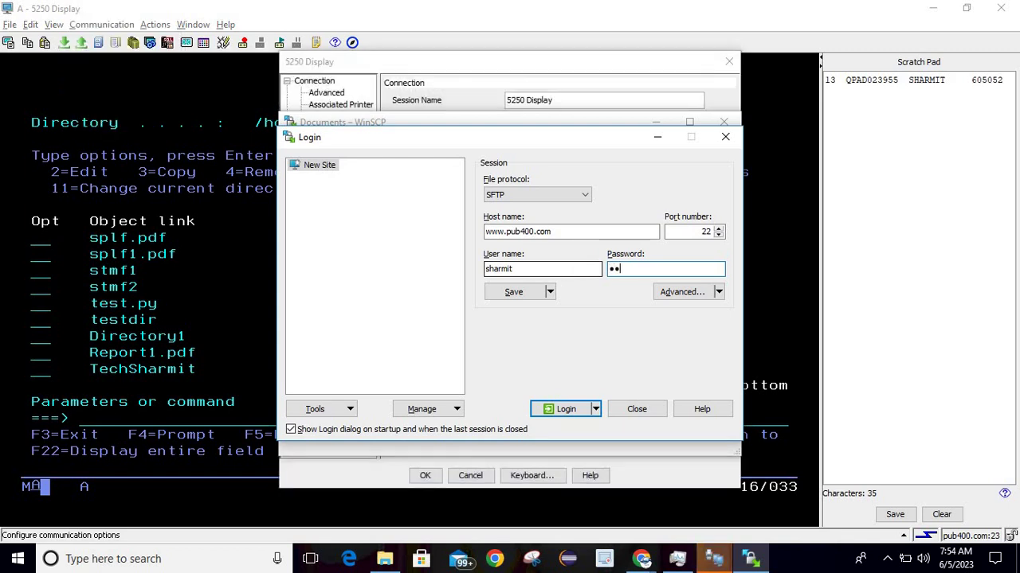
- Set the WinSCP port number to 23 and try to log in over SFTP
left_click(611, 78)
key("alt+Tab")
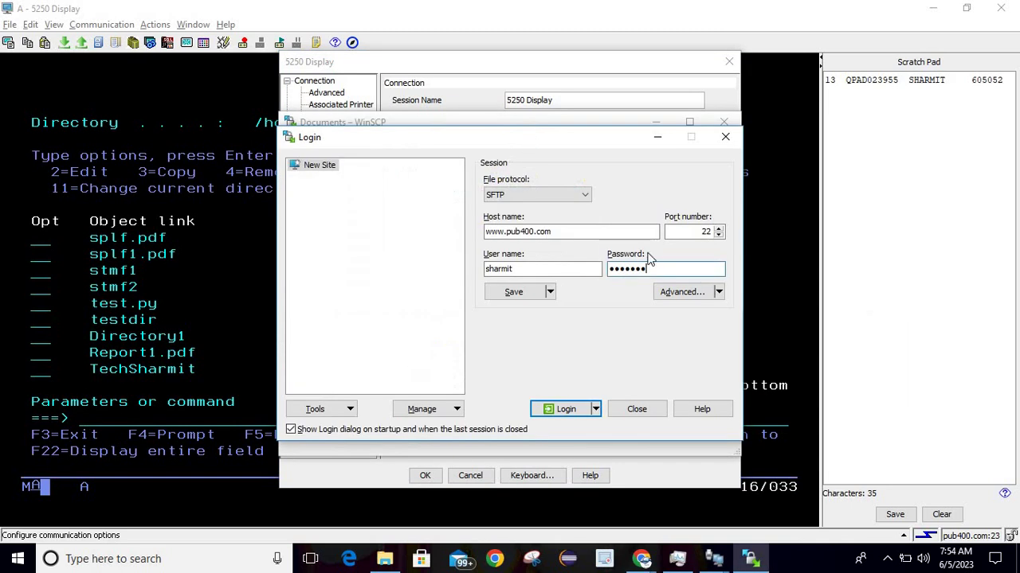
left_click(719, 229)
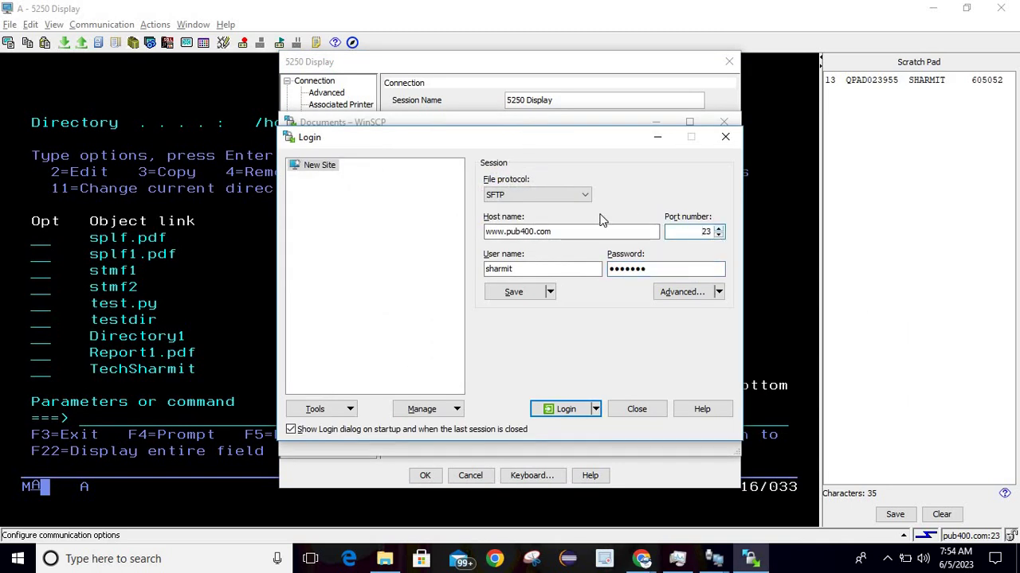
left_click(564, 408)
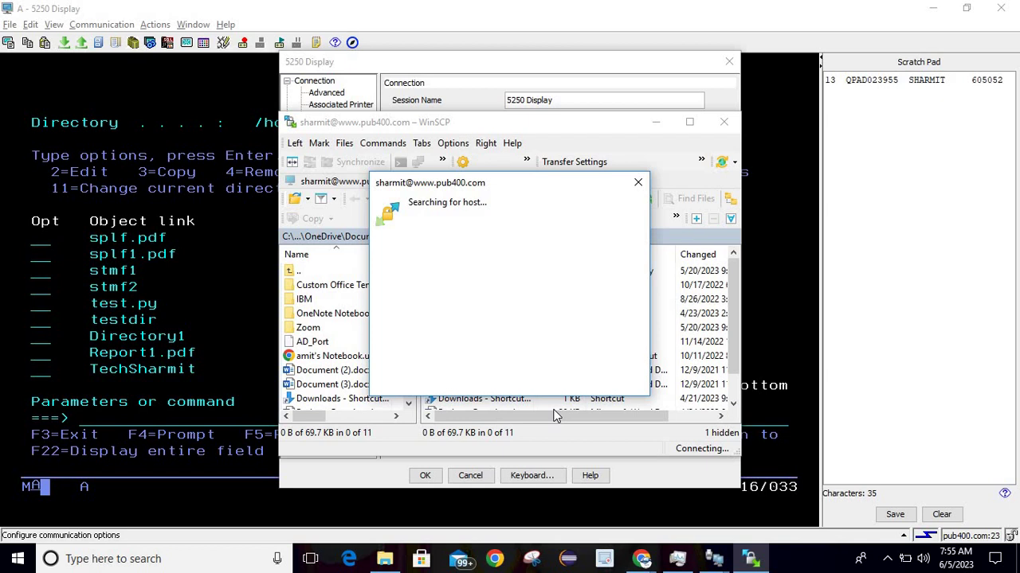
- Close the 5250 connection settings and abort the pending WinSCP connection, returning to the login form
left_click(170, 230)
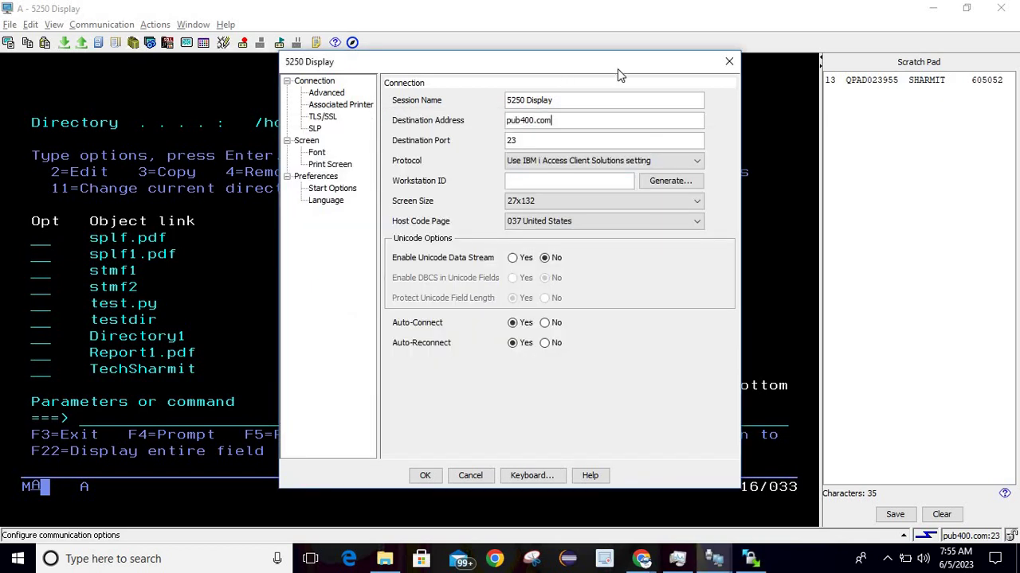
left_click(728, 63)
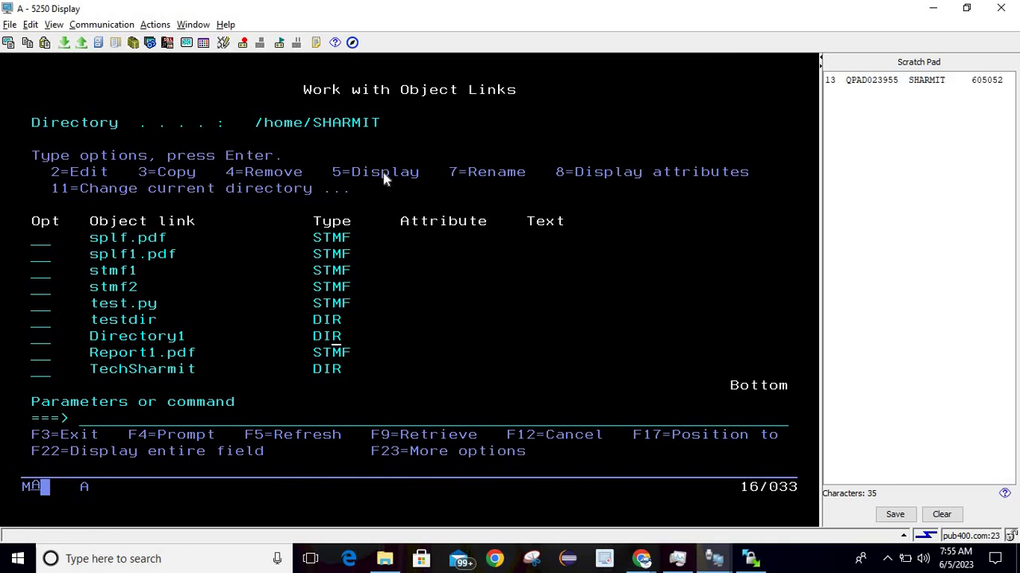
key("alt+Tab")
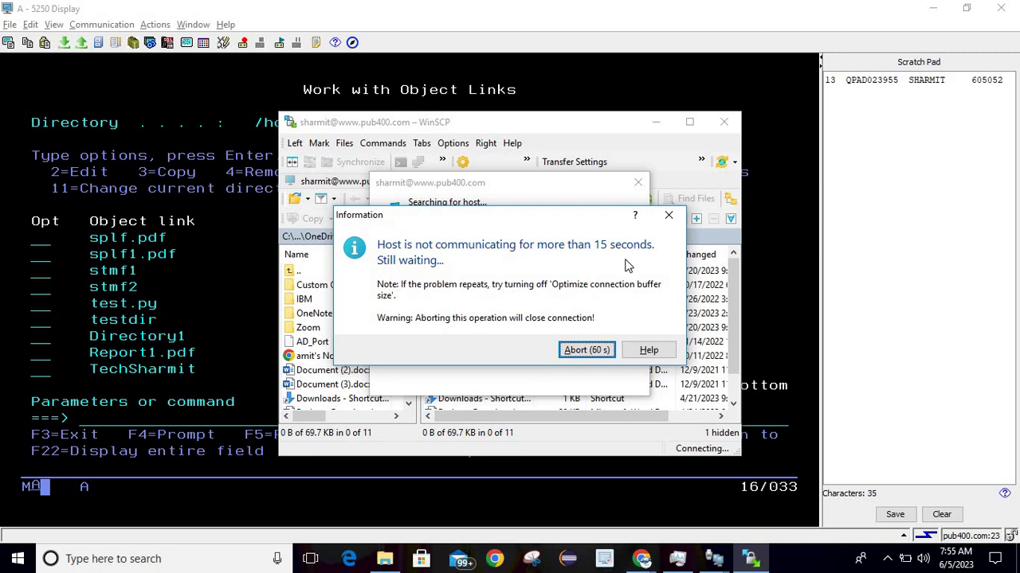
left_click(585, 359)
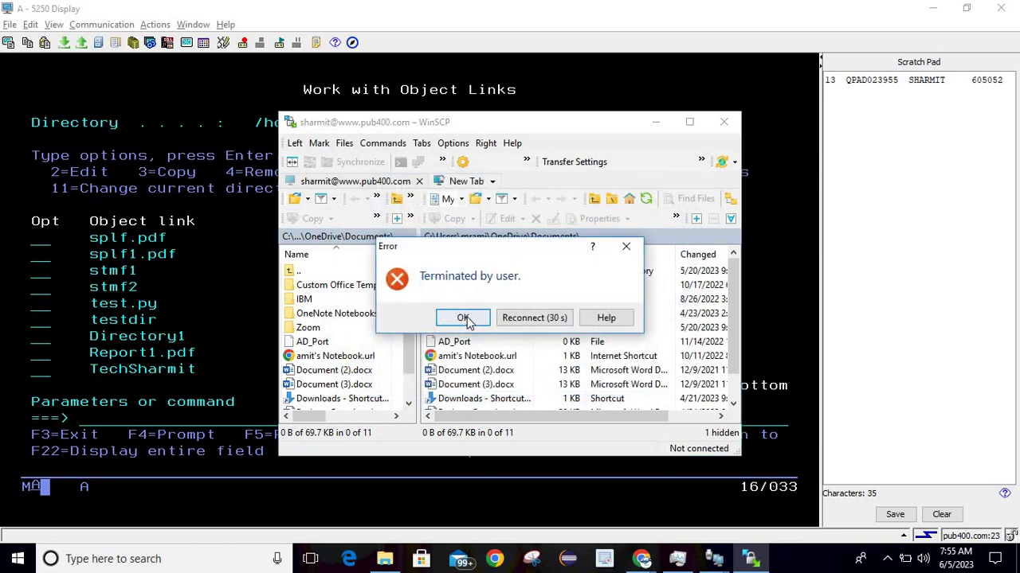
left_click(465, 318)
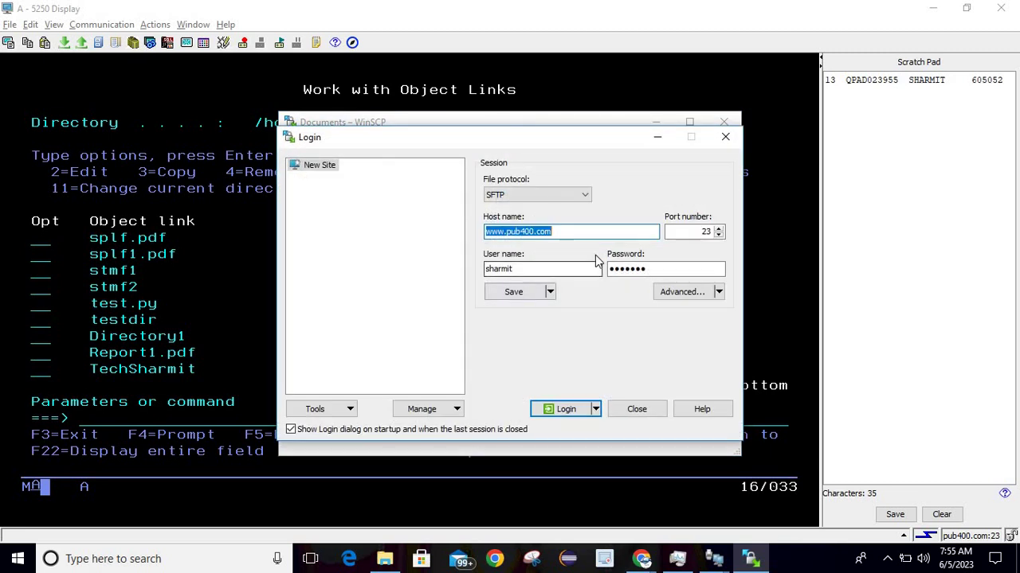
- Set the port number to 22 and try the SFTP login again, dismissing the connection error
left_click(719, 236)
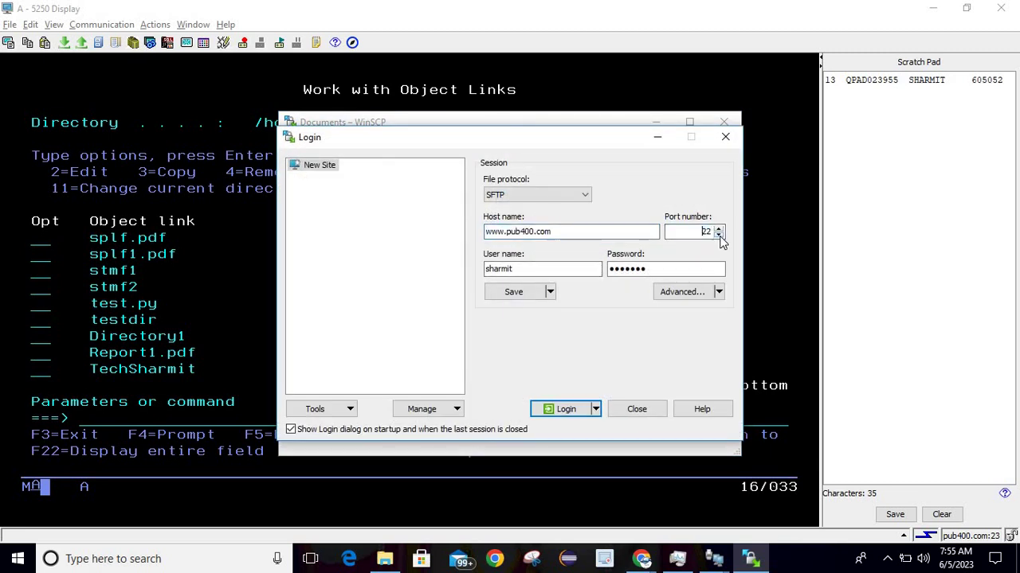
left_click(566, 408)
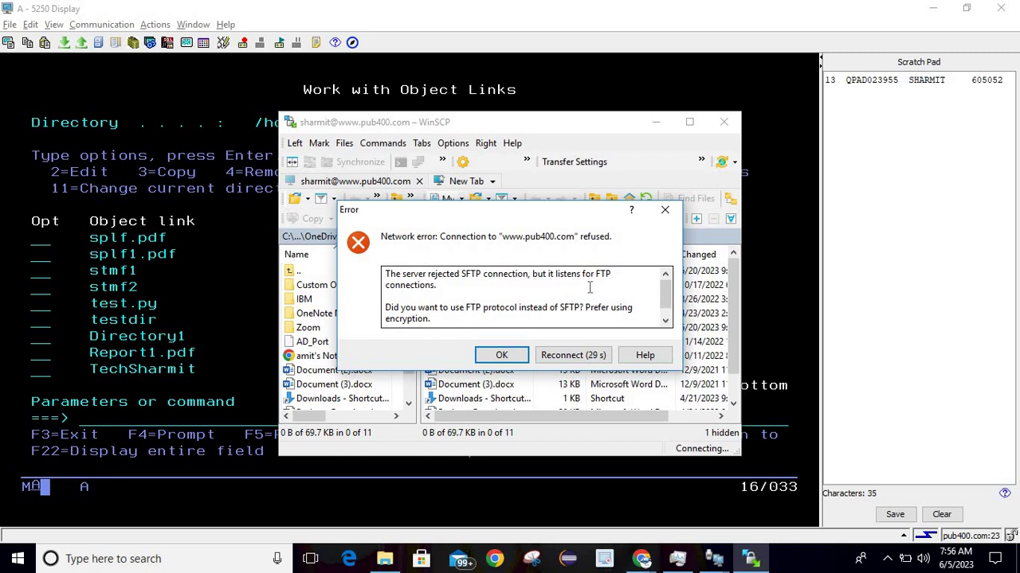
left_click(501, 355)
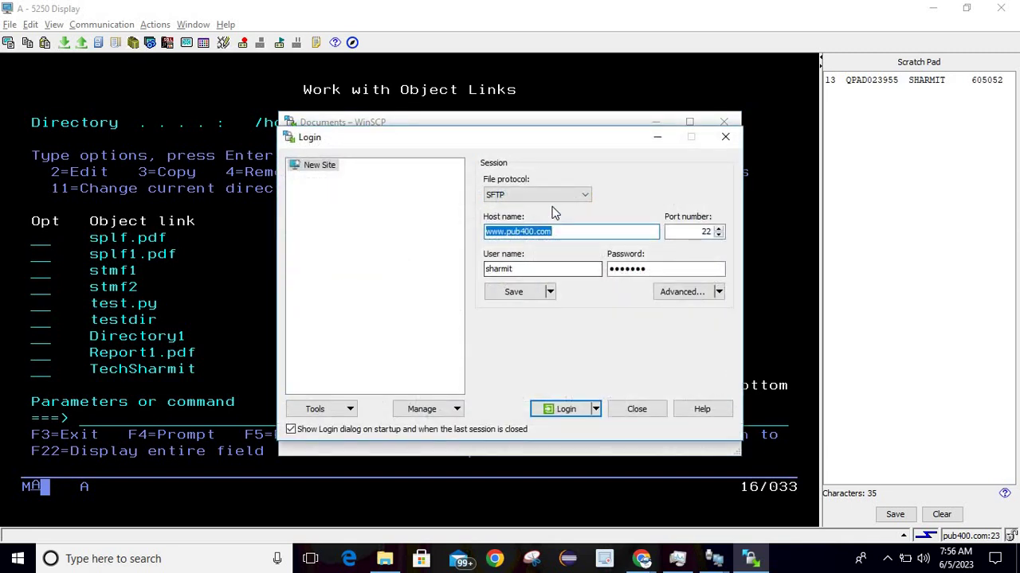
- Change the site's file protocol to FTP
left_click(547, 196)
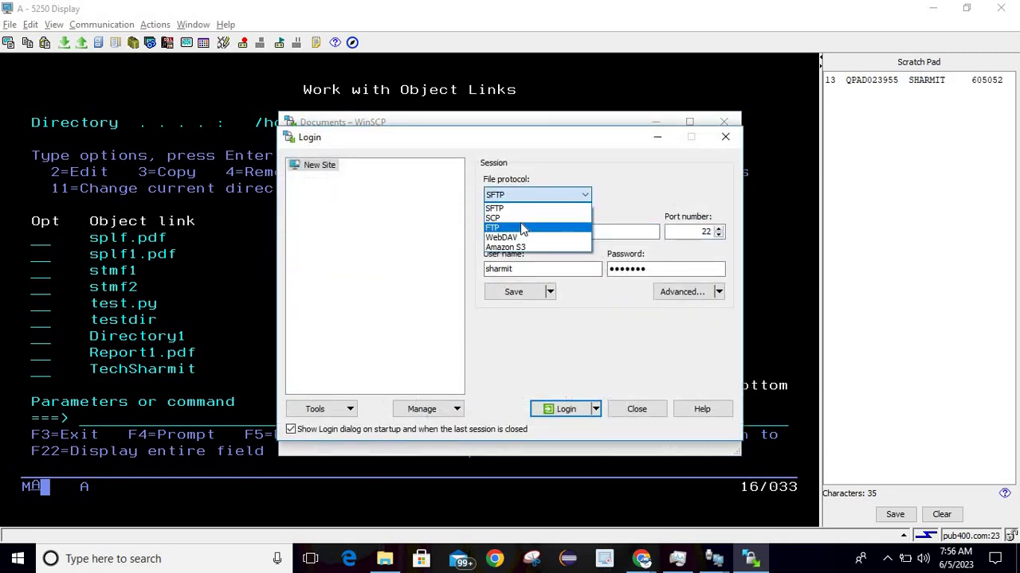
left_click(520, 227)
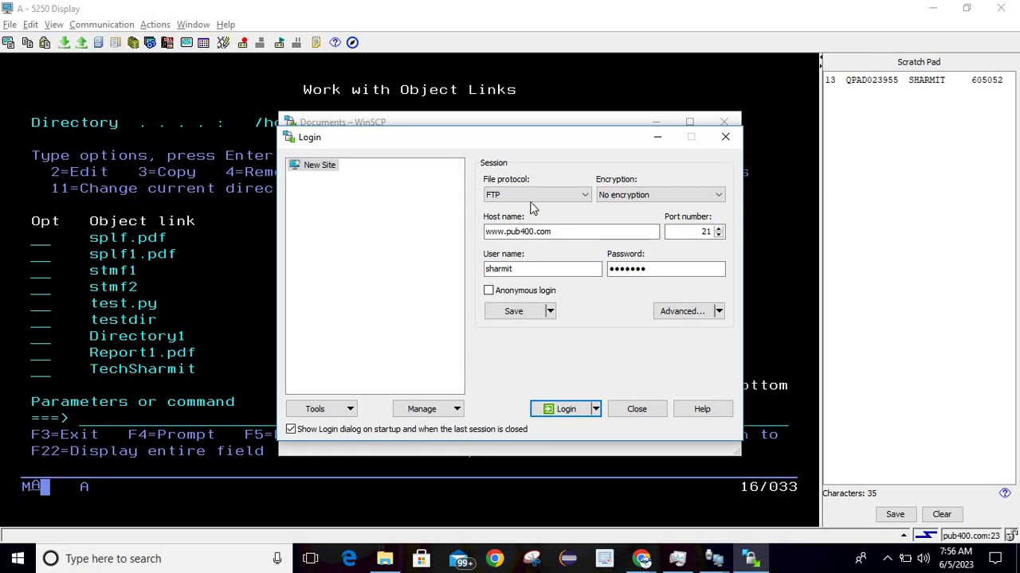
- Try to log in to the site over FTP on port 21, and again over SFTP on port 23
left_click(551, 413)
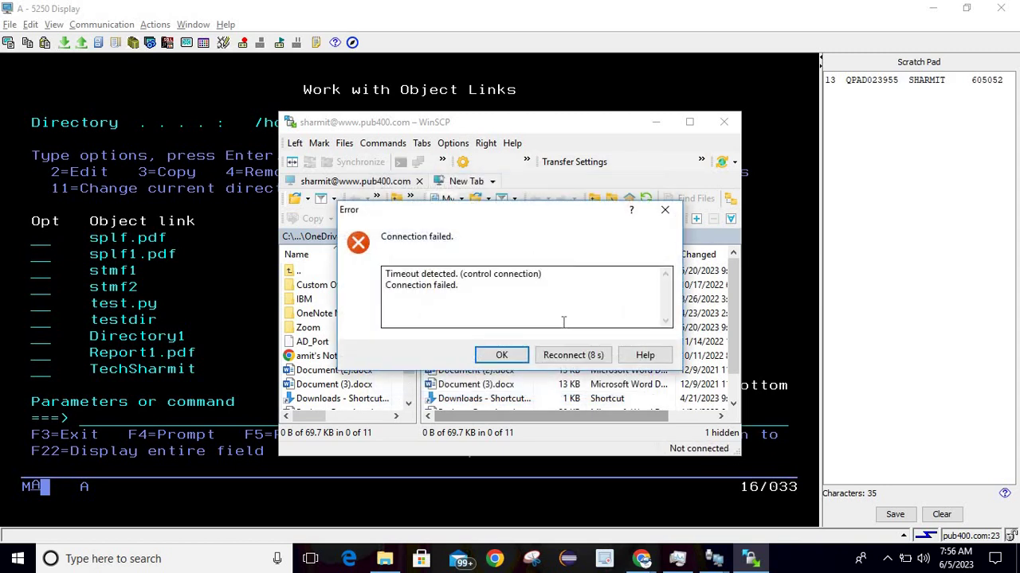
left_click(498, 356)
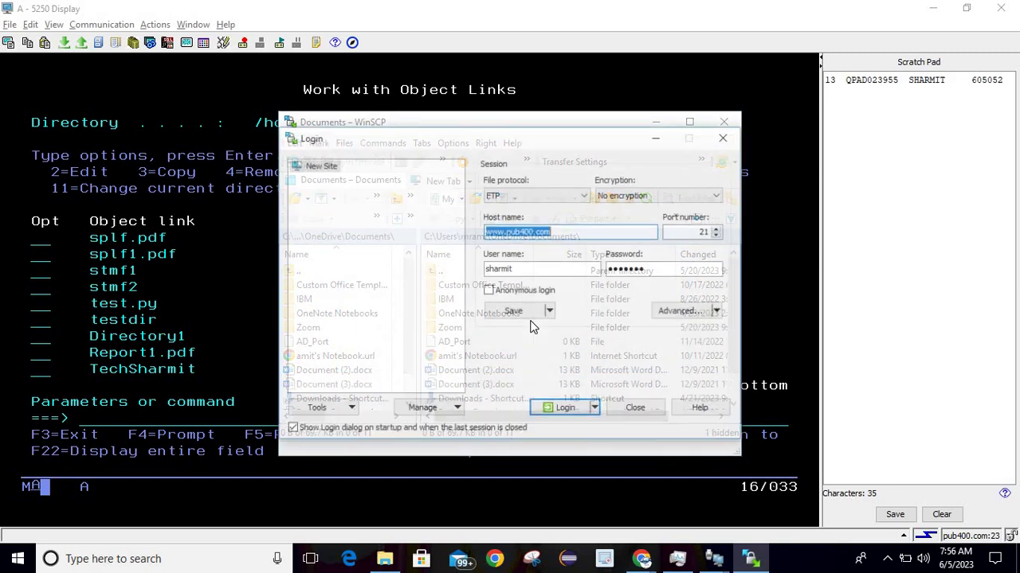
left_click(718, 229)
left_click(718, 229)
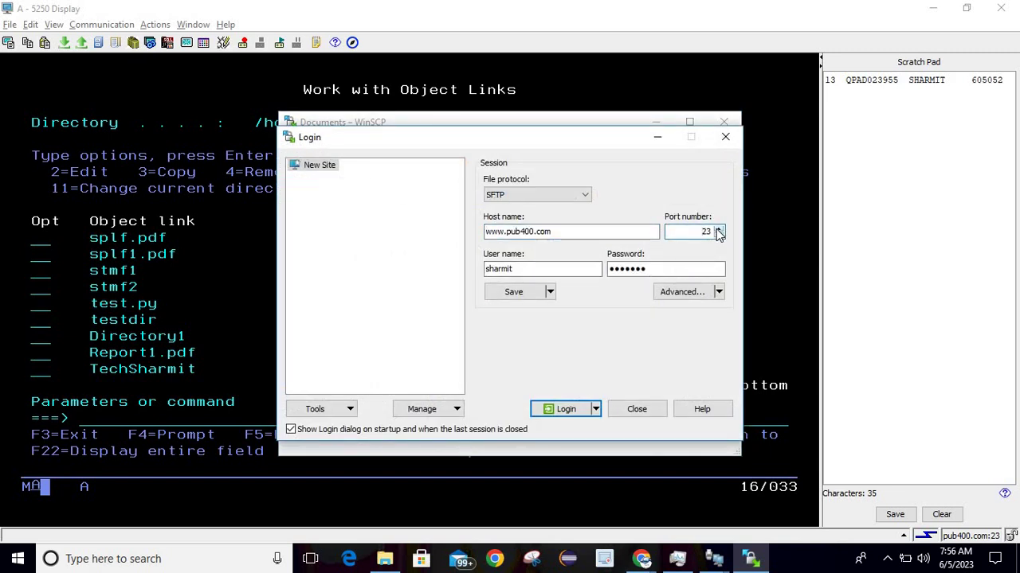
key("Return")
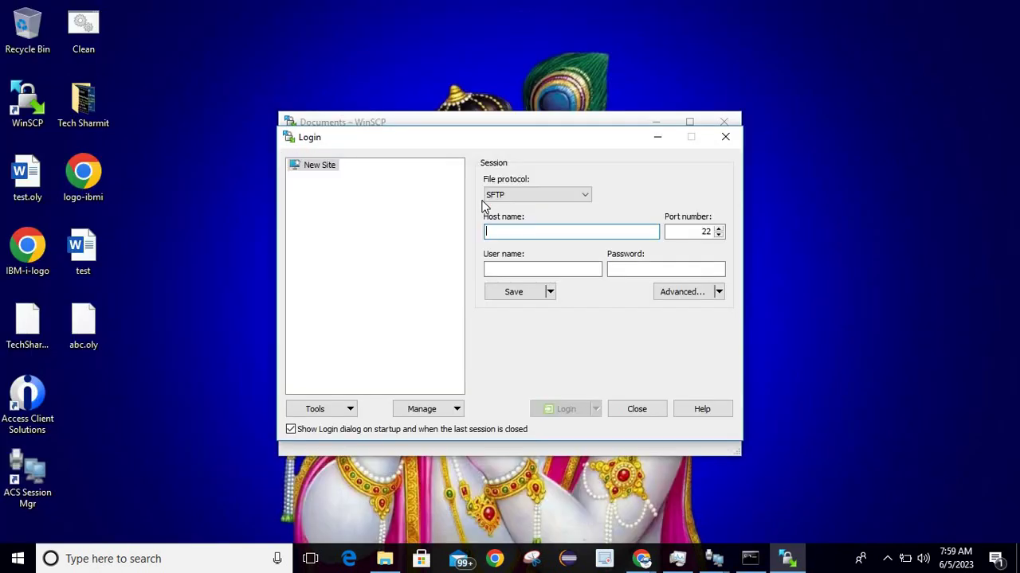
- Set the new site's file protocol to FTP and its host name to pub400.com
left_click(523, 200)
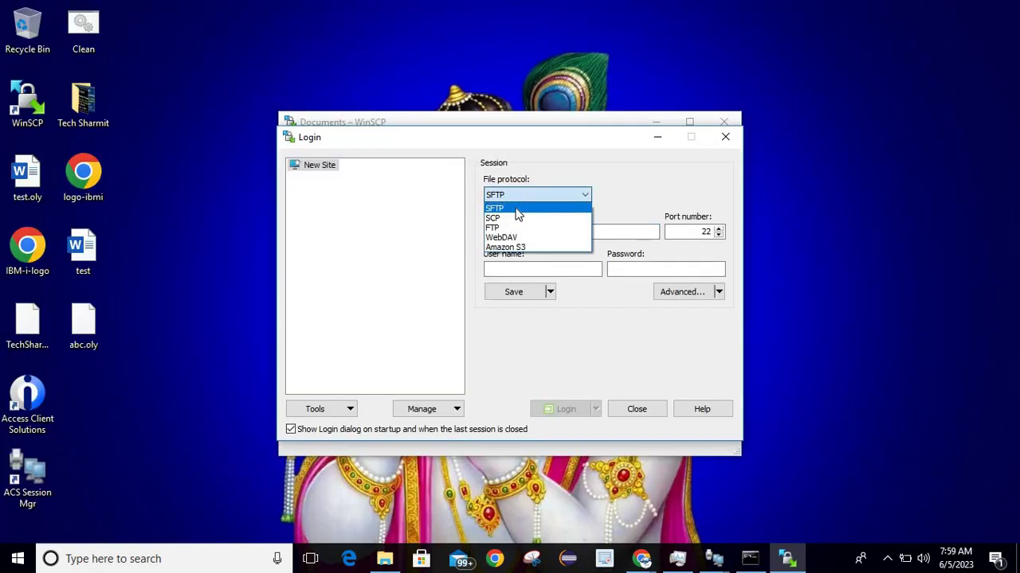
left_click(511, 227)
left_click(511, 231)
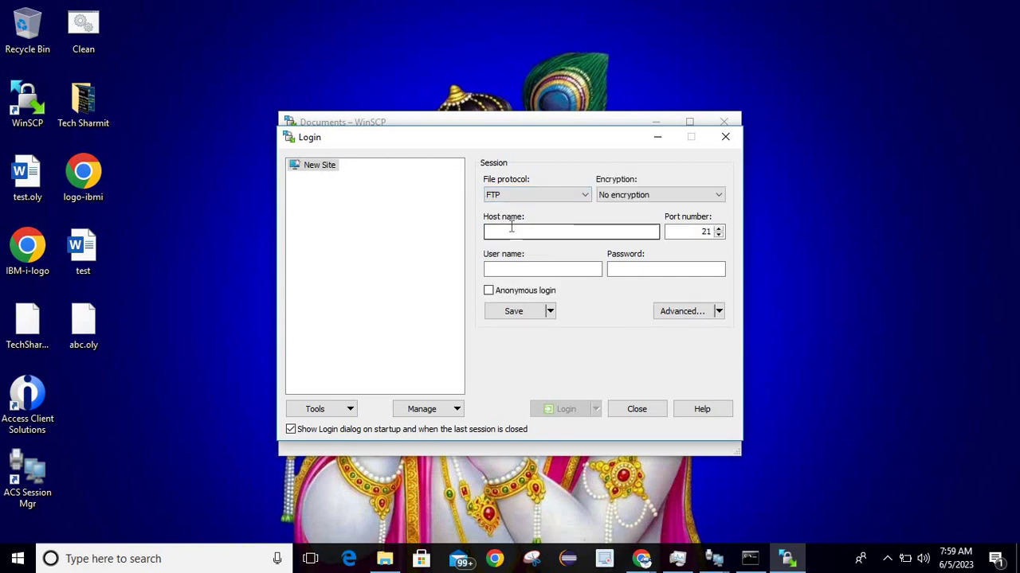
type("pub")
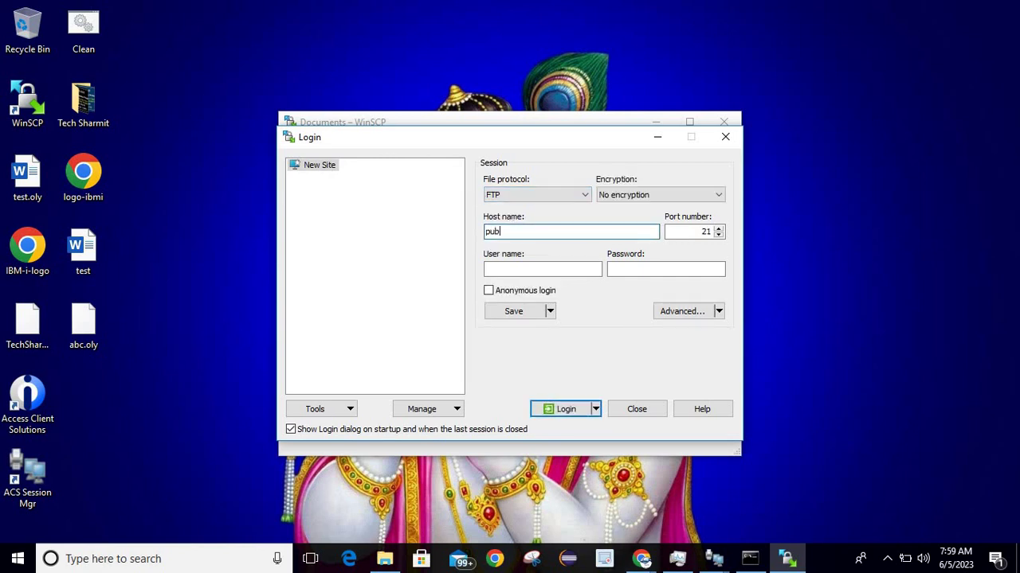
type("400.com")
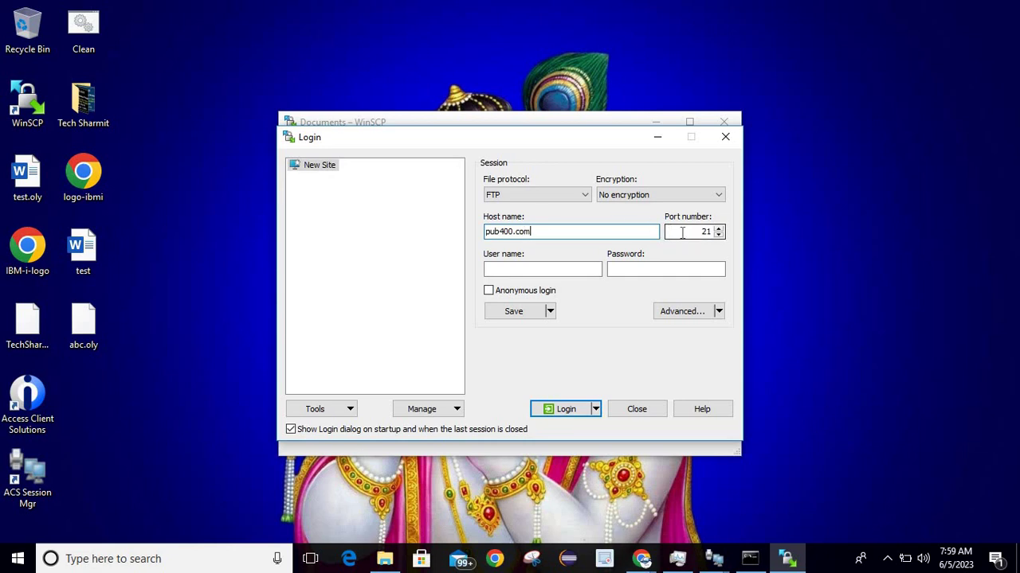
- Log in with the account's user name and password, and maximize the session window
left_click(549, 271)
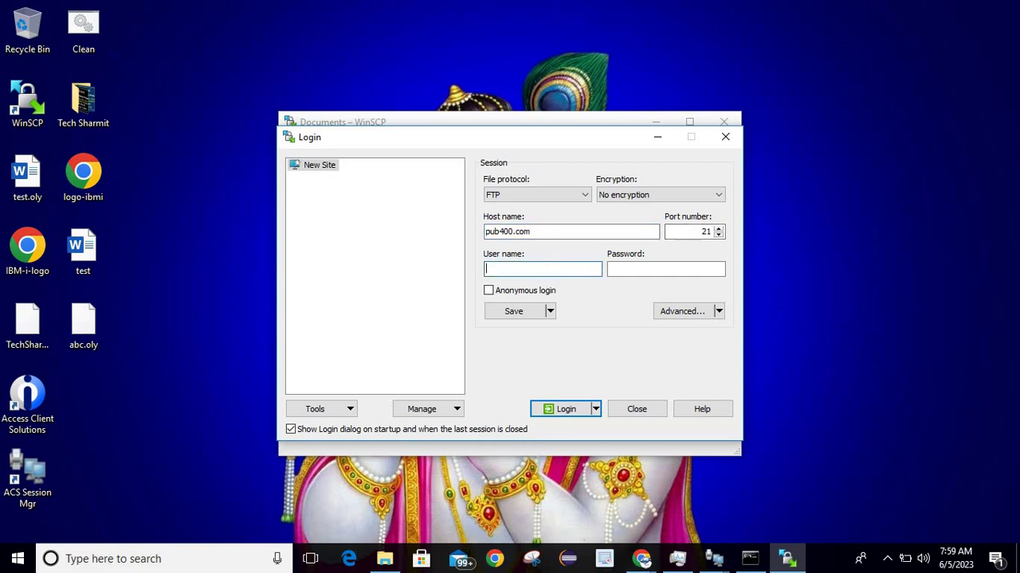
type("sharmit")
left_click(610, 269)
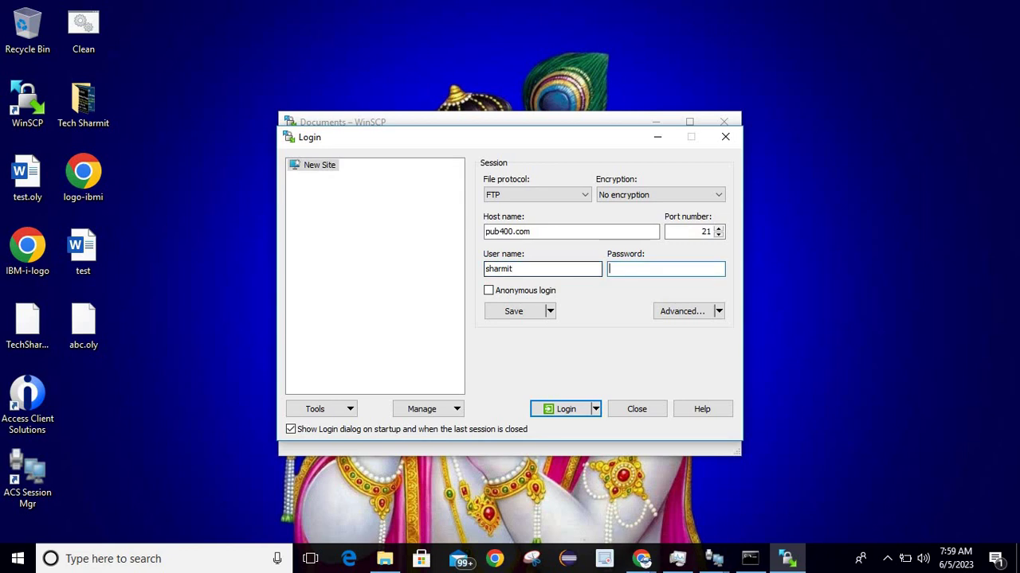
type("•••••")
left_click(548, 408)
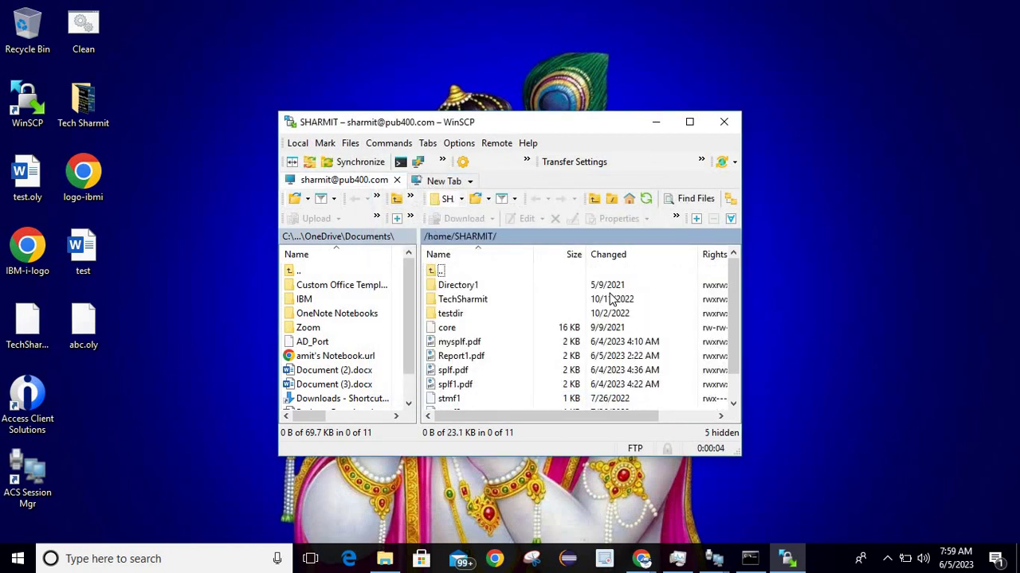
left_click(689, 122)
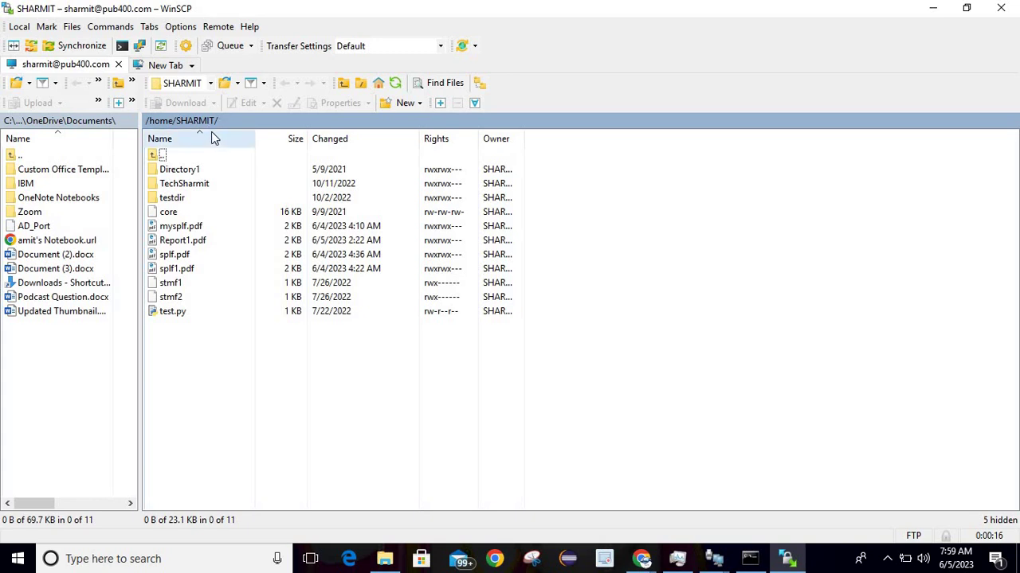
- Switch to the 5250 Display, refresh the home directory's object links to check its files, and return to WinSCP
left_click(713, 560)
left_click(762, 485)
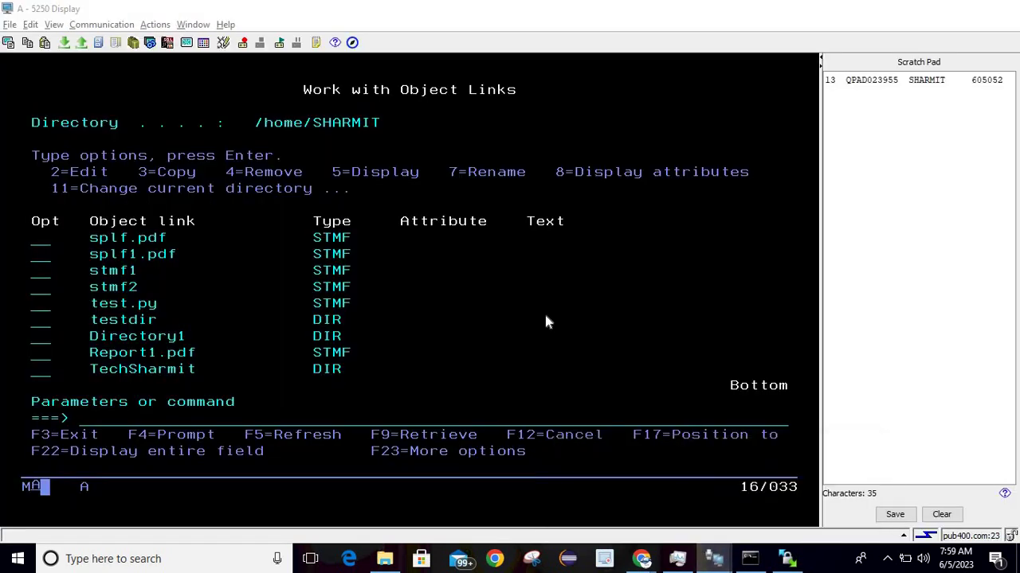
left_click(232, 276)
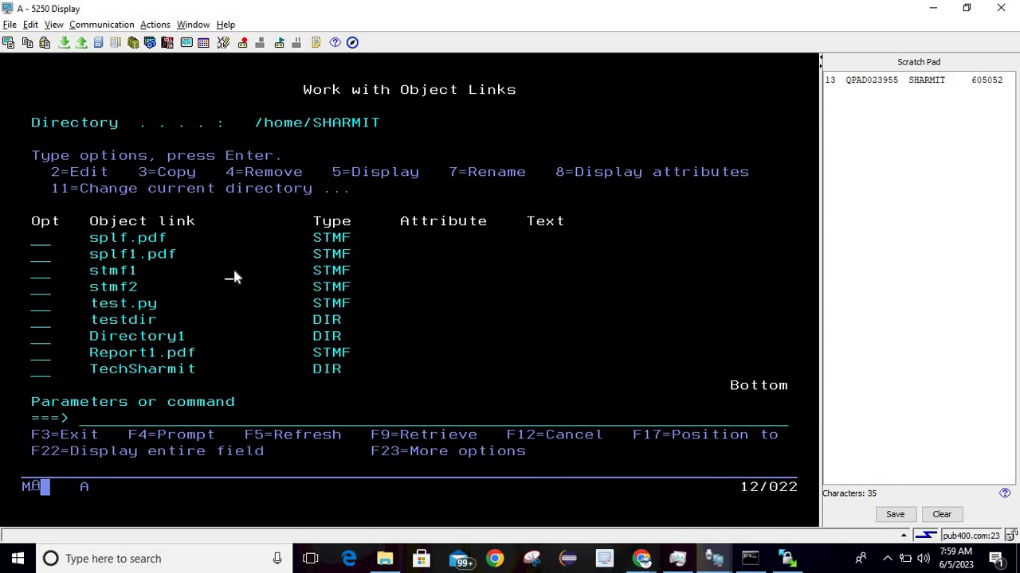
key("F5")
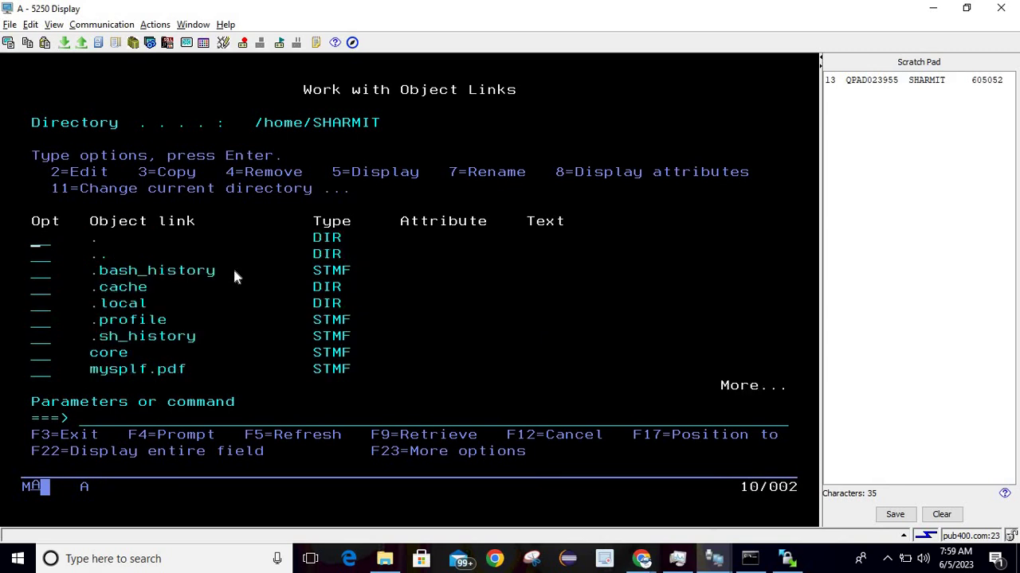
key("Page_Down")
key("alt+Tab")
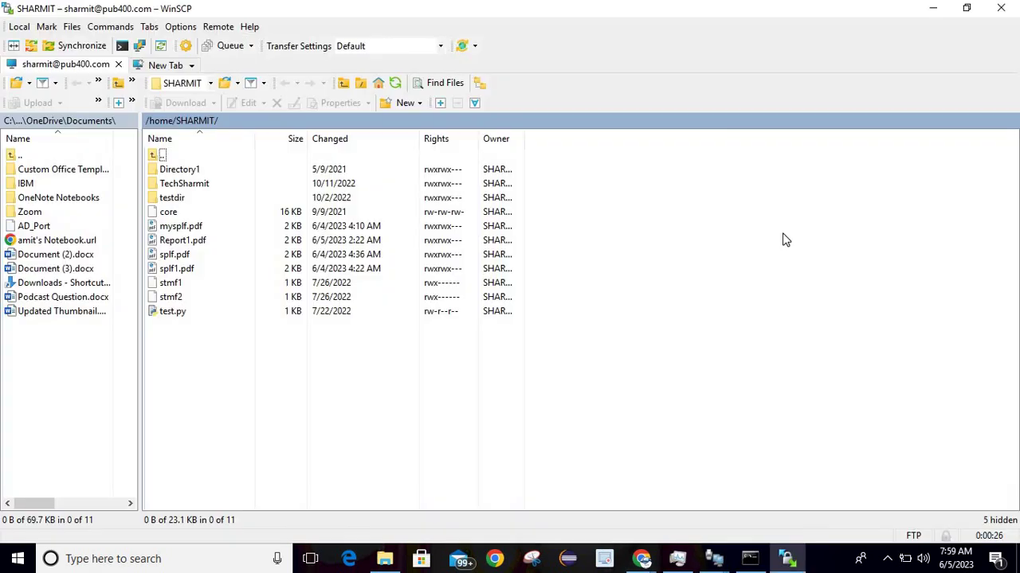
left_click(193, 121)
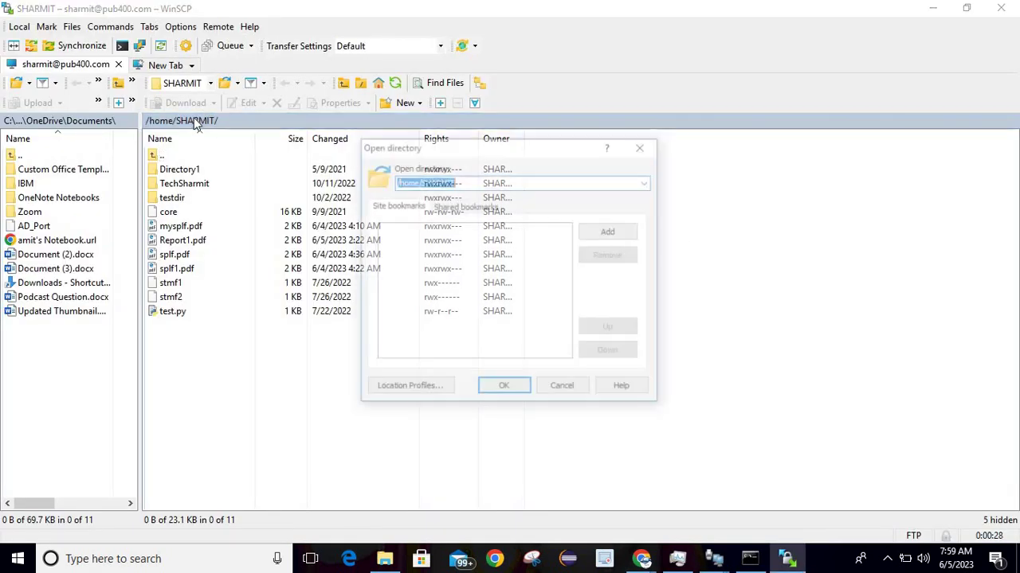
left_click(491, 185)
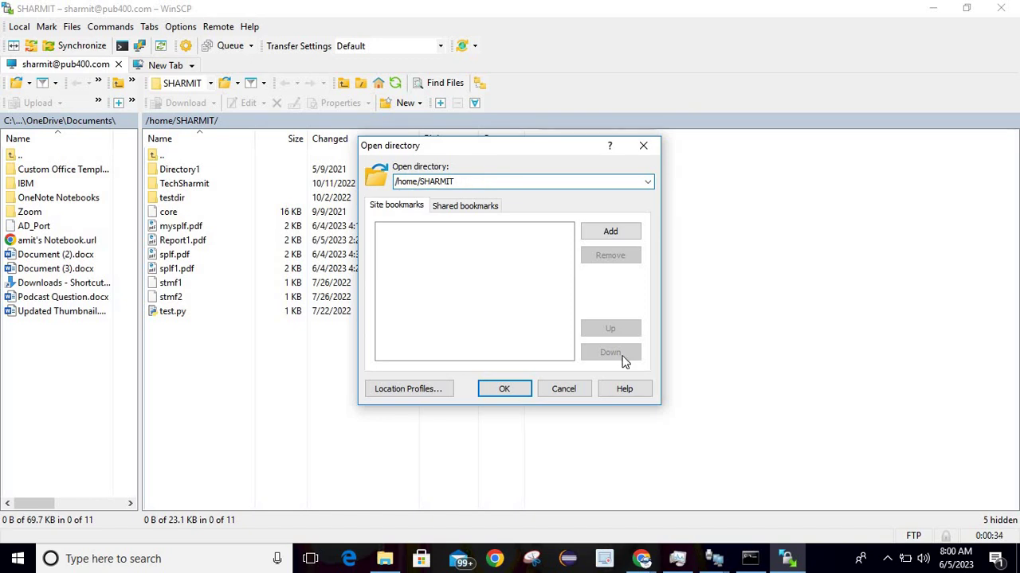
left_click(563, 390)
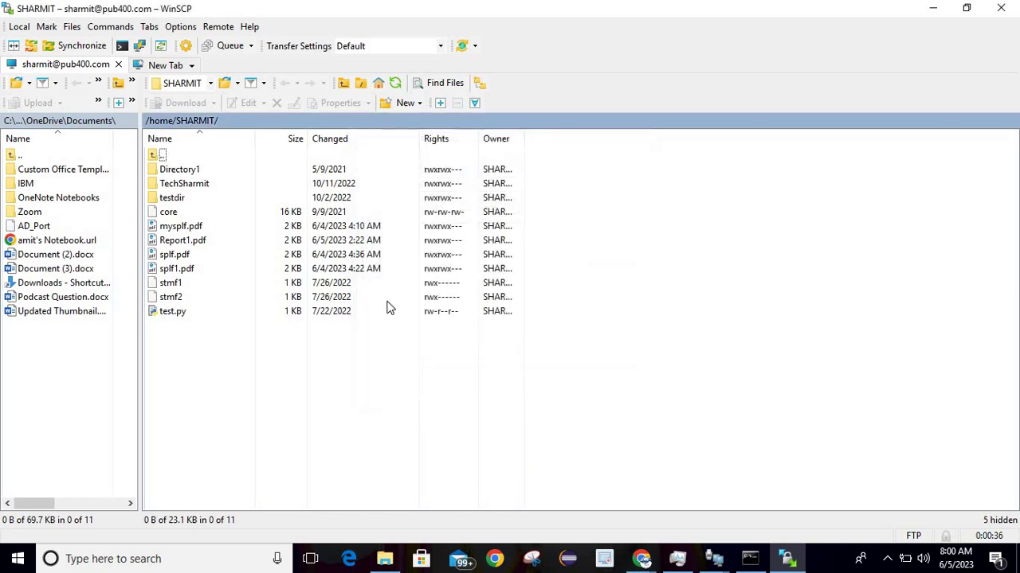
- Download Report1.pdf from the remote home directory to the local Desktop folder
left_click(201, 248)
right_click(203, 247)
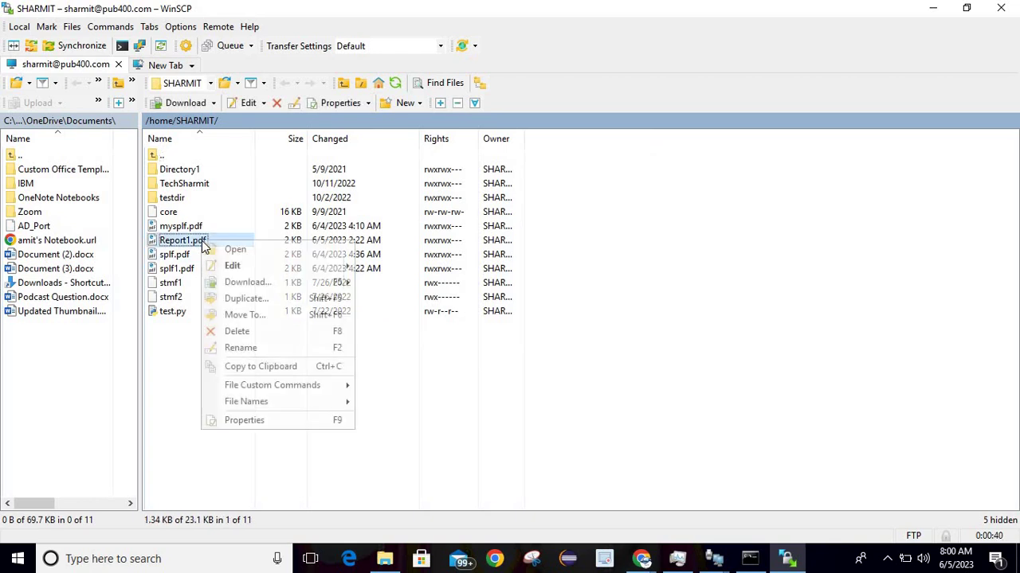
mouse_move(243, 288)
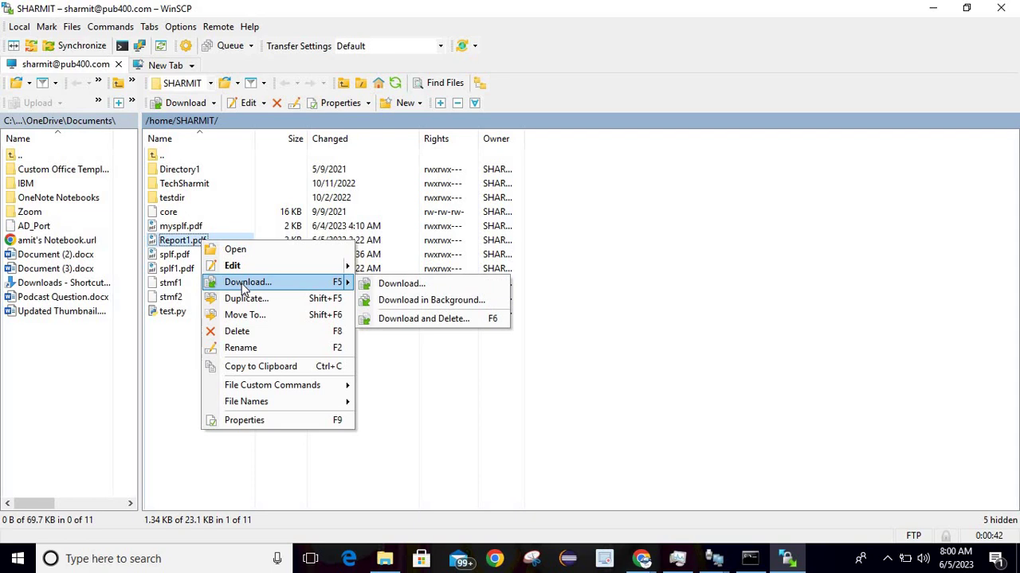
left_click(394, 289)
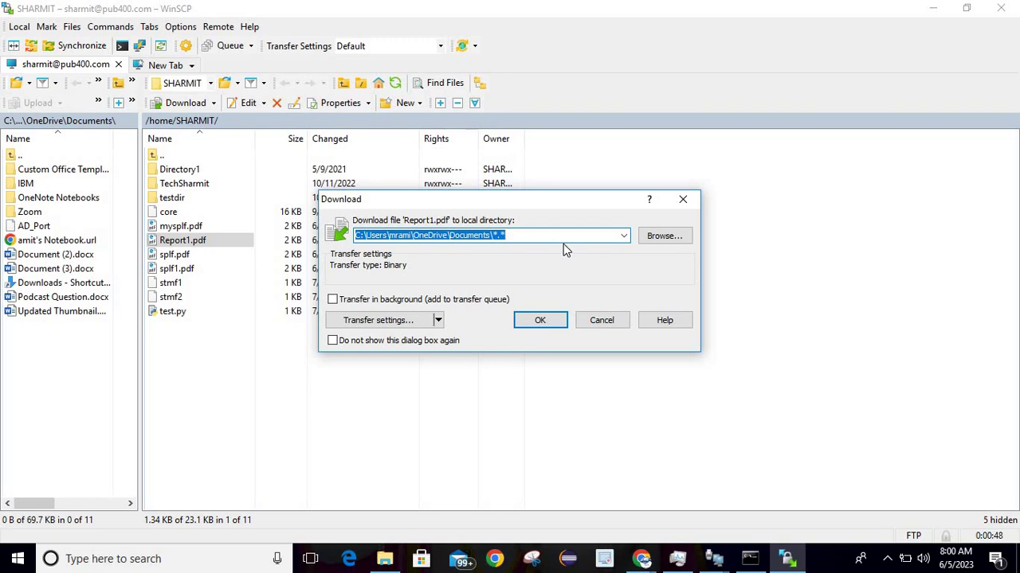
left_click(661, 237)
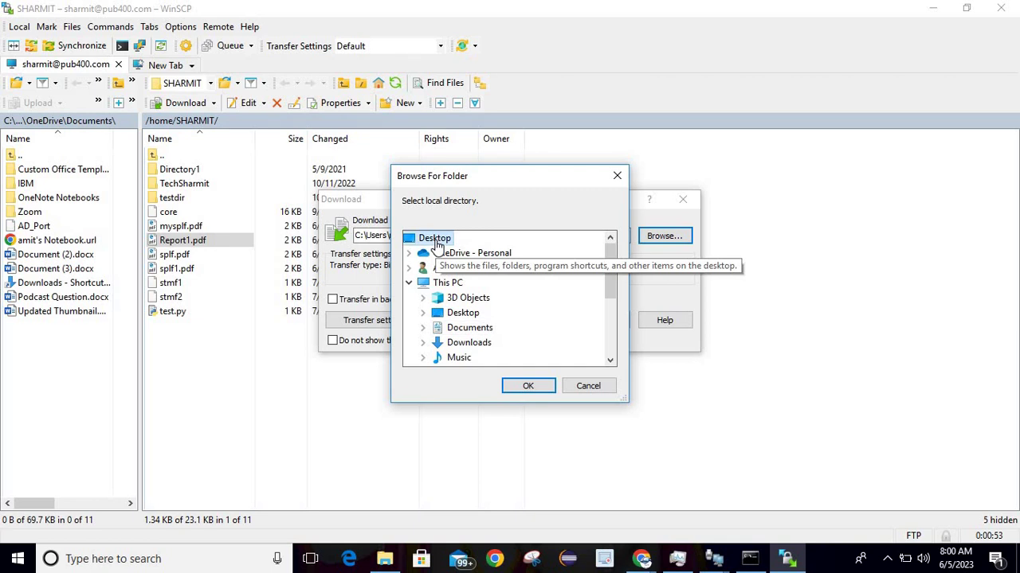
left_click(463, 312)
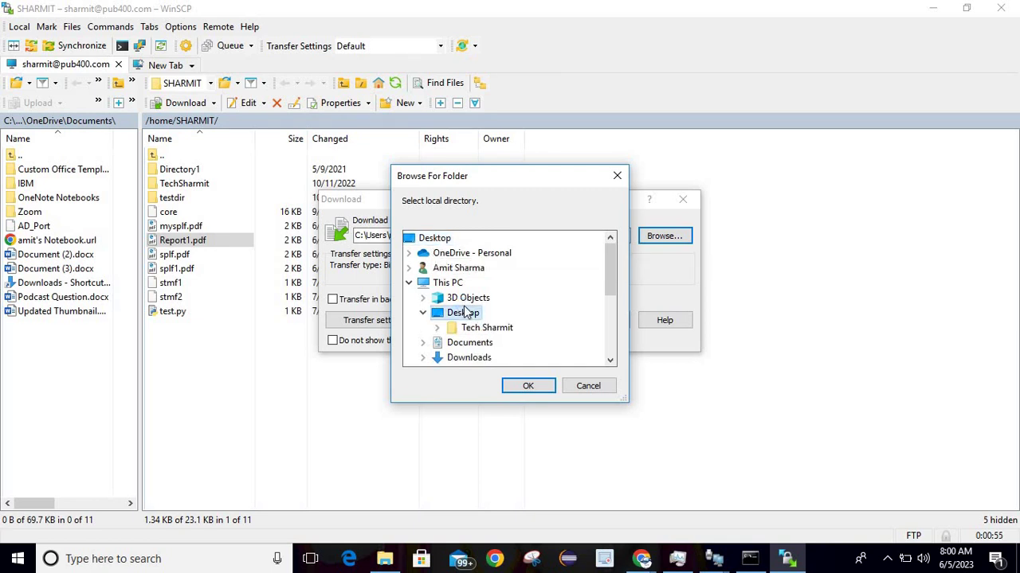
left_click(529, 387)
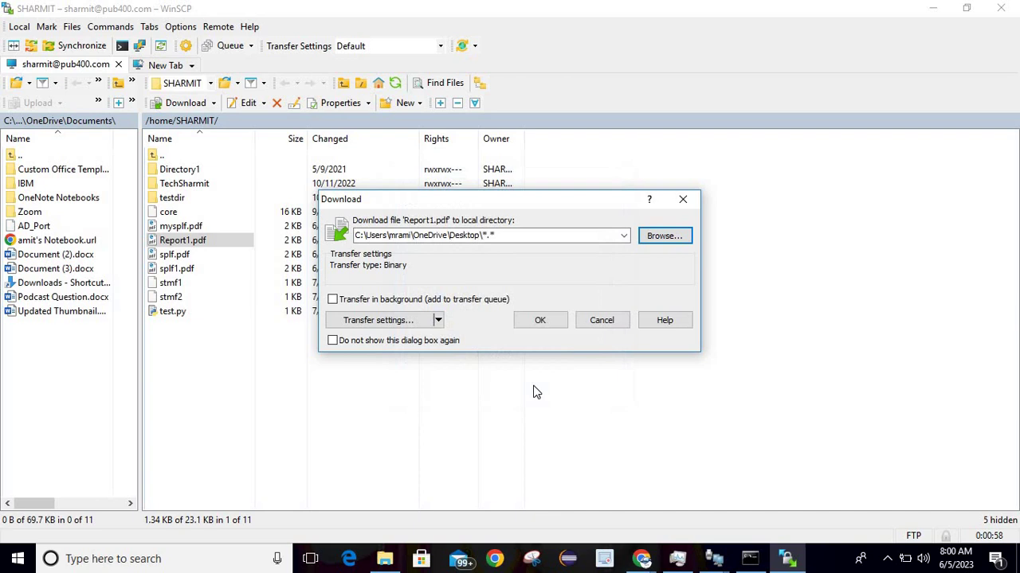
left_click(537, 320)
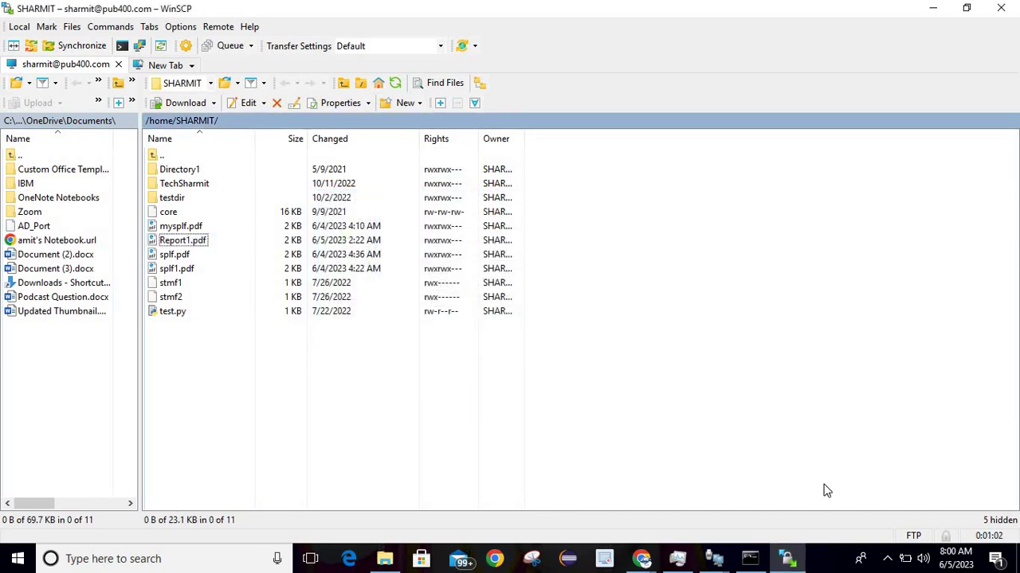
- Open the downloaded Report1 PDF from the desktop to examine the employee report, and close it
left_click(1018, 559)
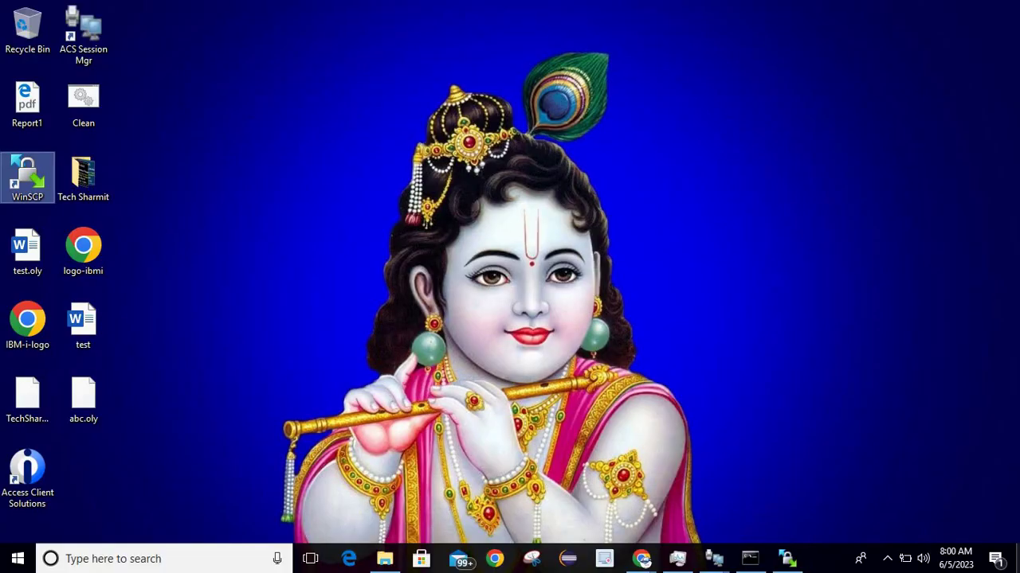
left_click(23, 118)
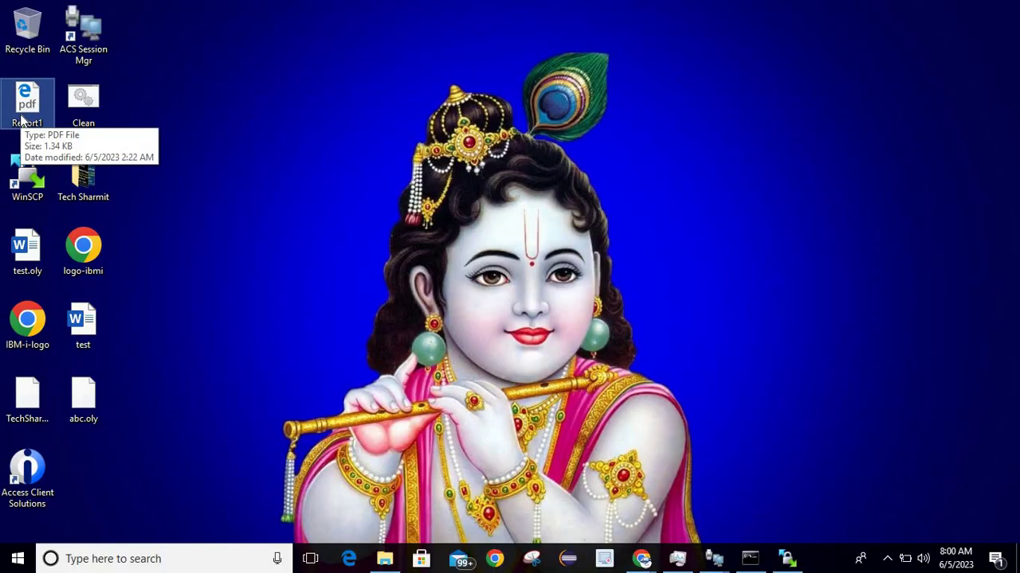
double_click(23, 118)
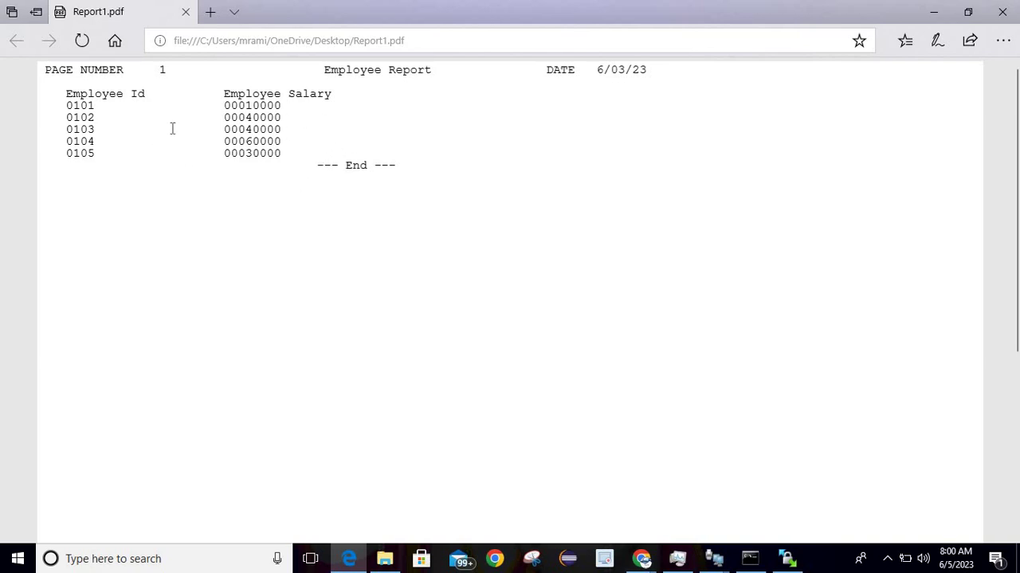
left_click(361, 135)
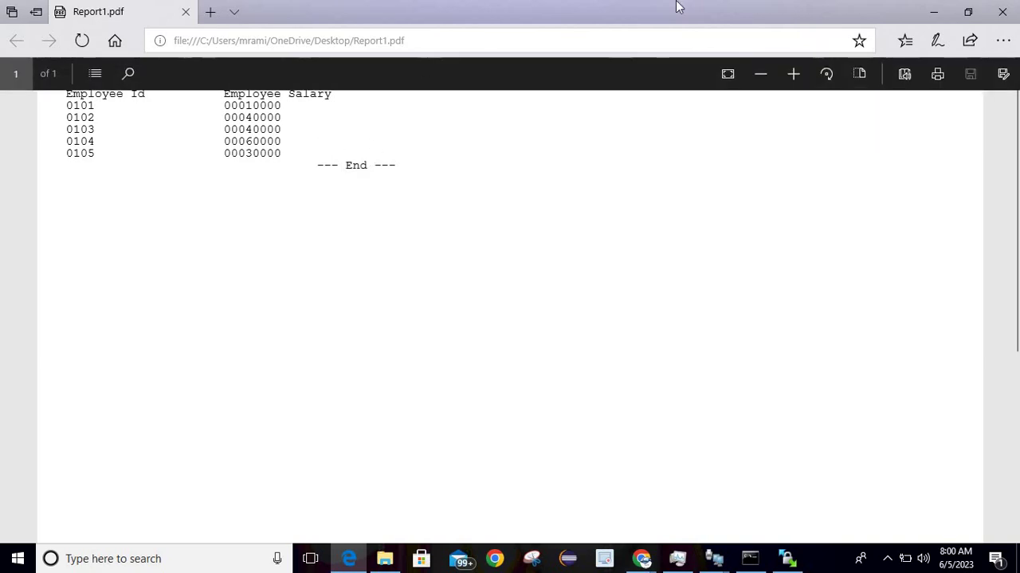
key("alt+F4")
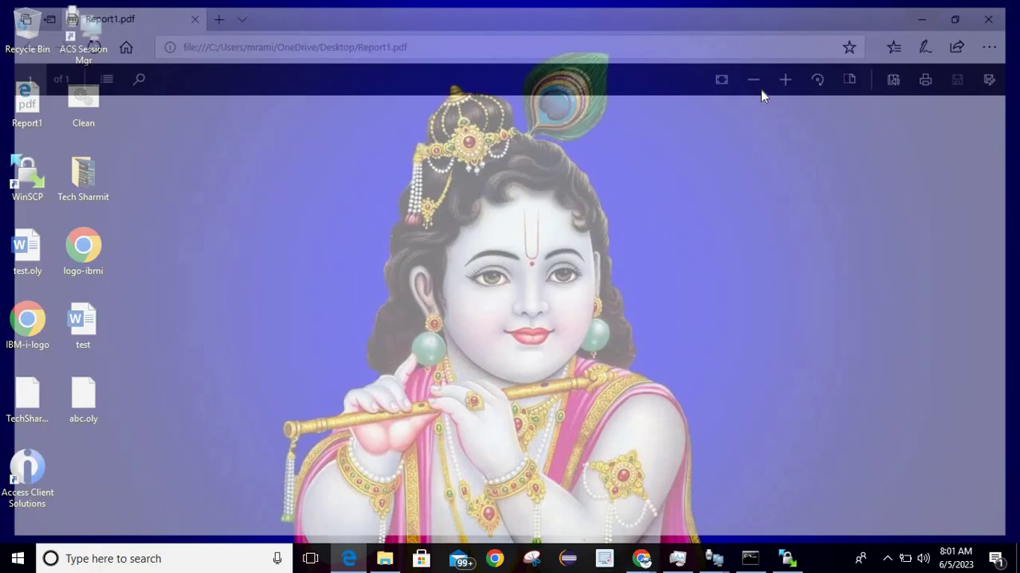
key("alt+Tab")
key("alt+Tab")
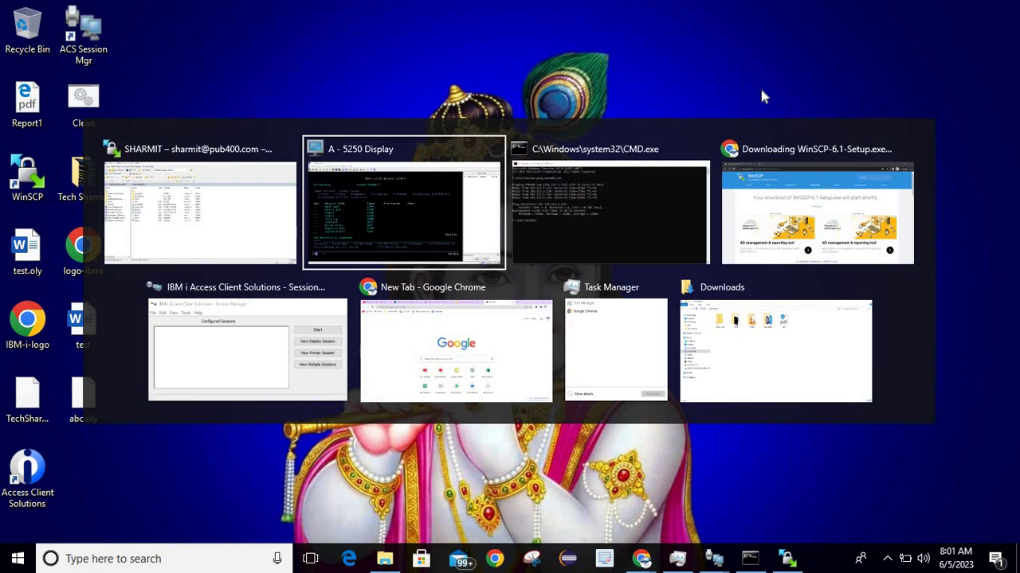
key("alt+Tab")
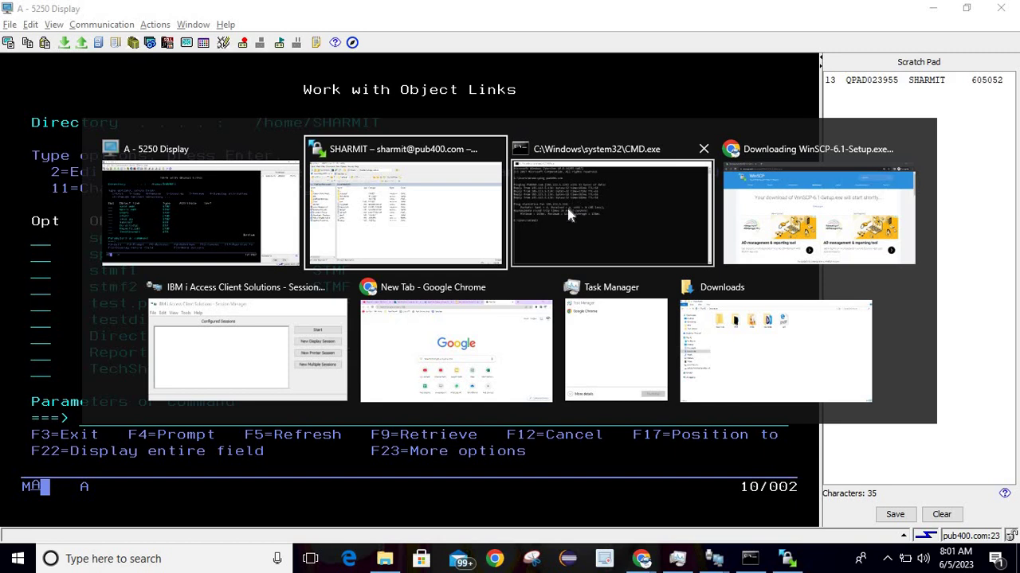
left_click(348, 198)
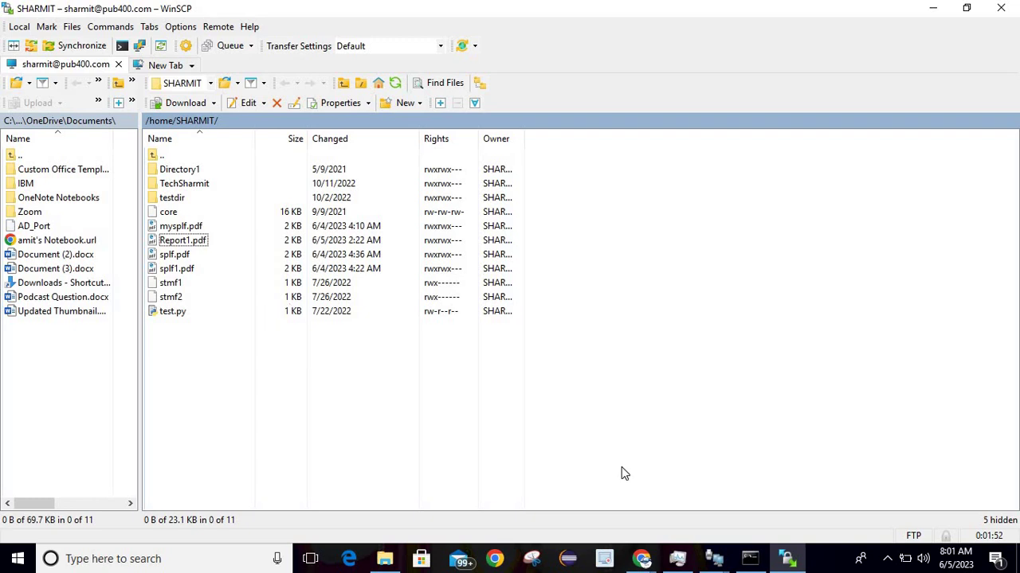
mouse_move(707, 561)
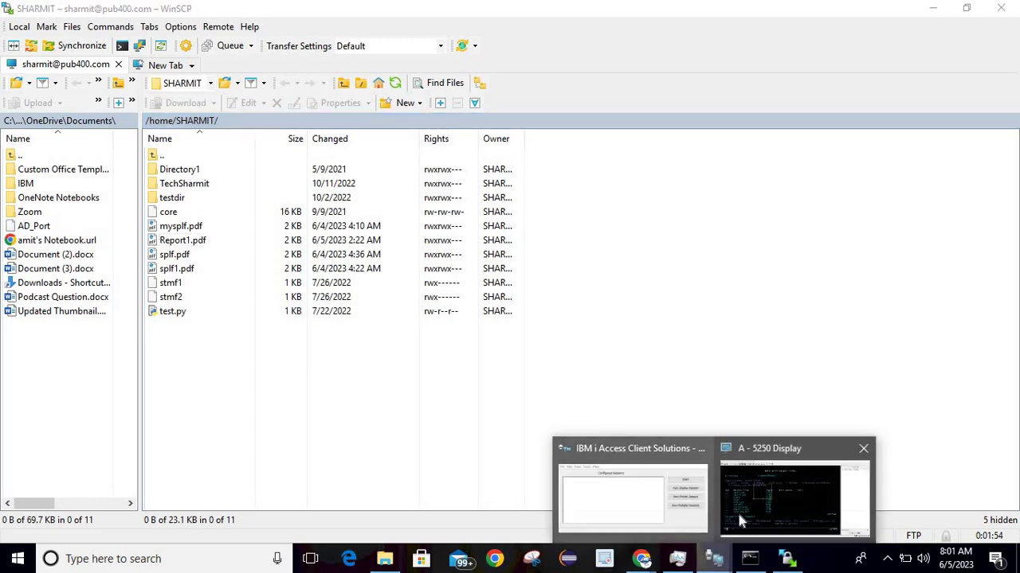
- Switch to the 5250 Display and close its Scratch Pad without saving the changes
left_click(737, 509)
left_click(640, 309)
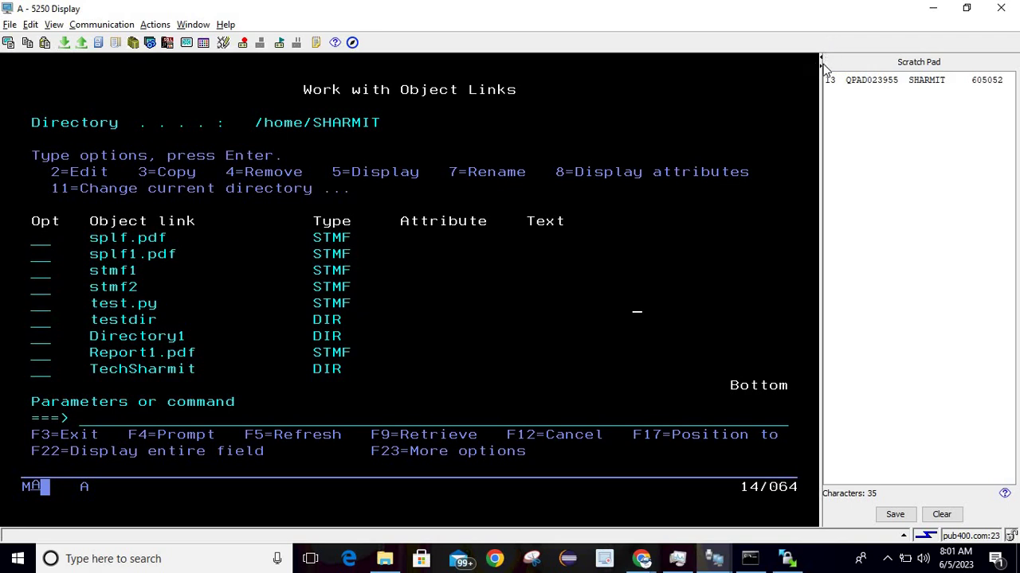
left_click(316, 42)
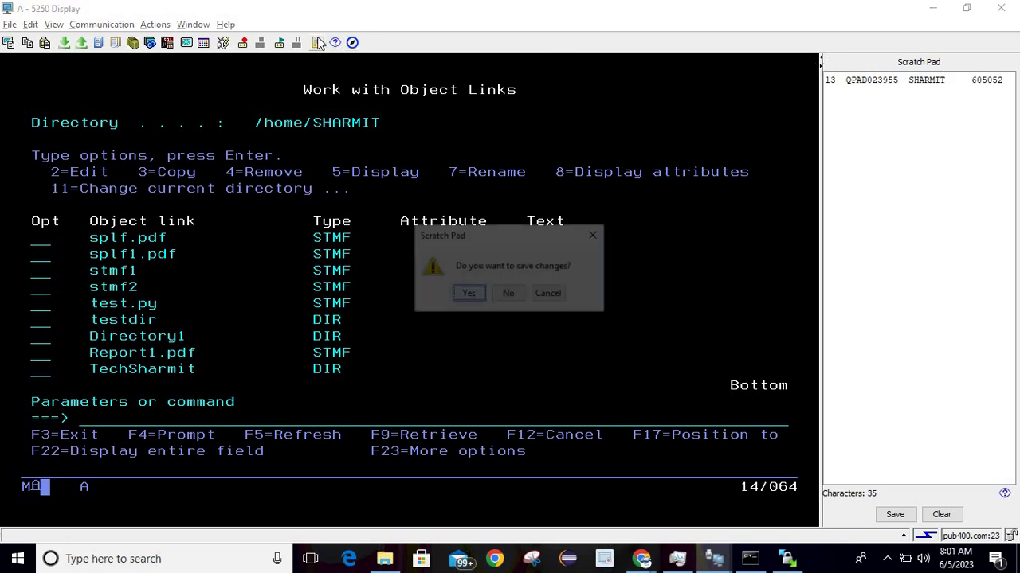
left_click(508, 295)
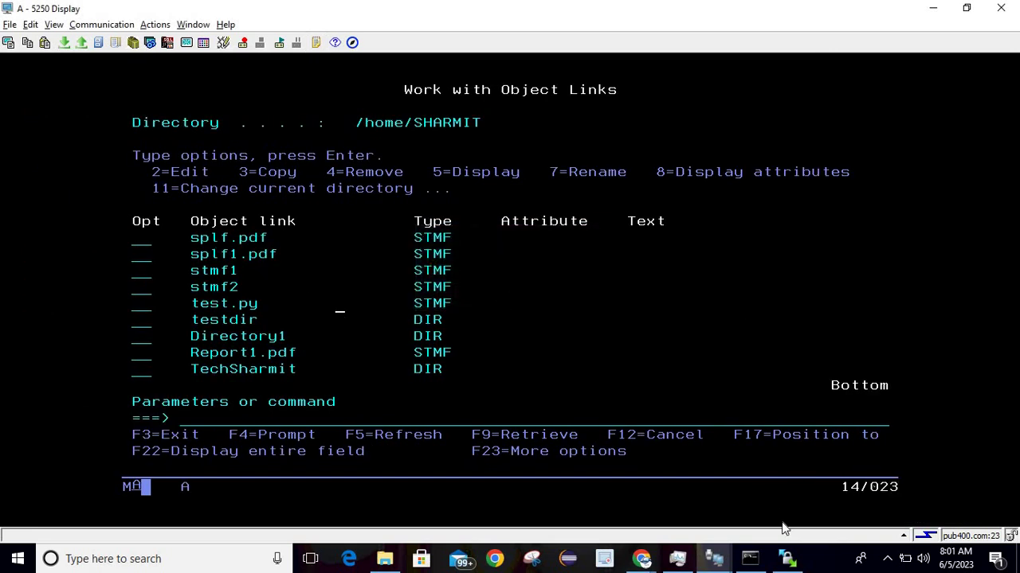
- Switch to WinSCP, terminate the FTP session and close the application without saving a workspace, and return to the 5250 Display
left_click(787, 559)
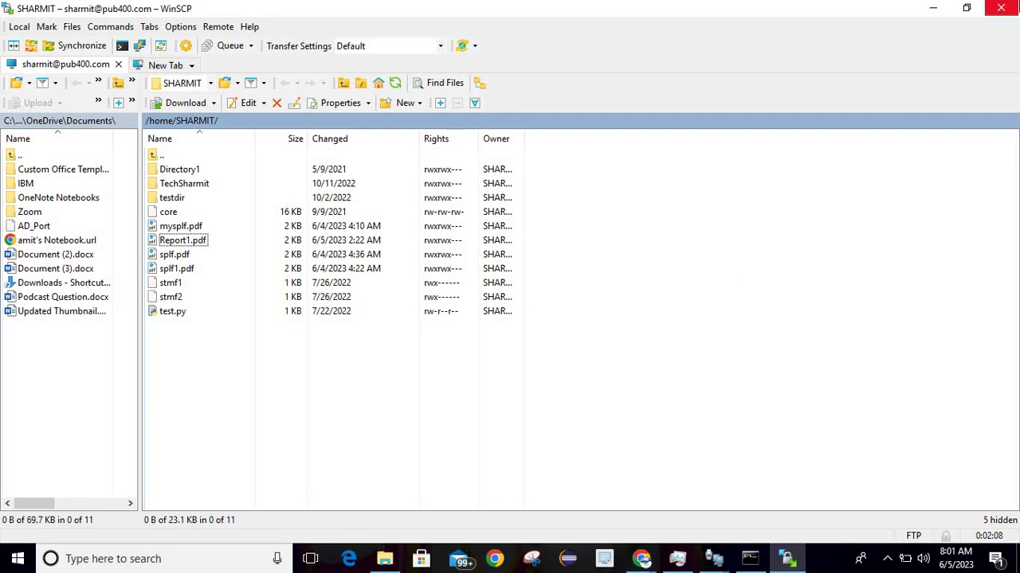
left_click(1000, 8)
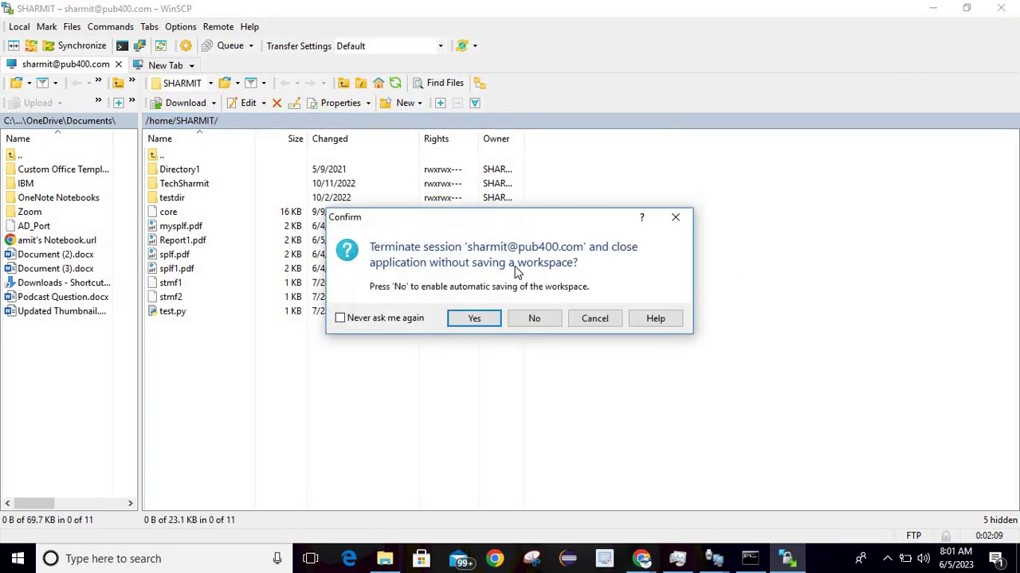
left_click(468, 317)
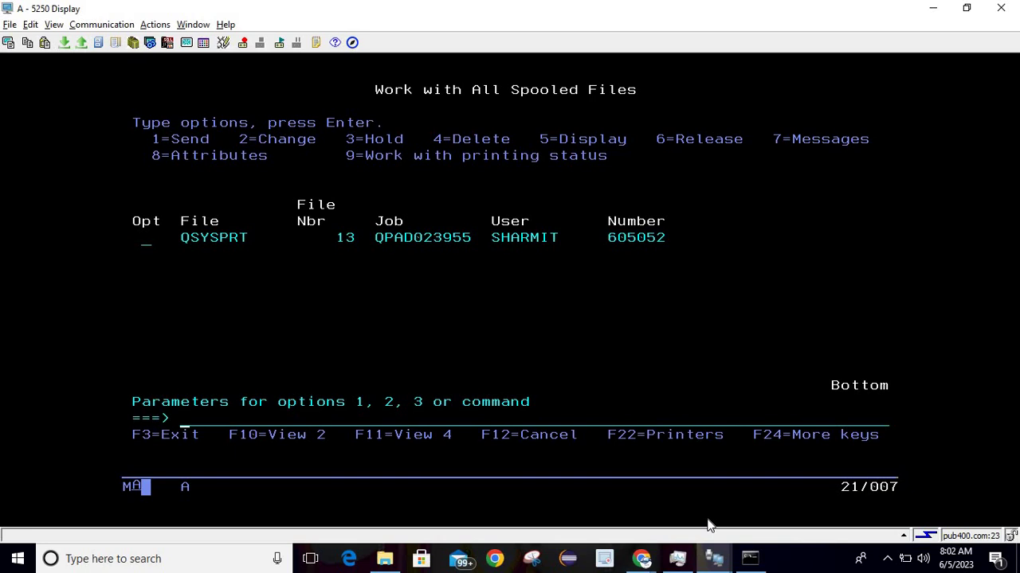
left_click(685, 381)
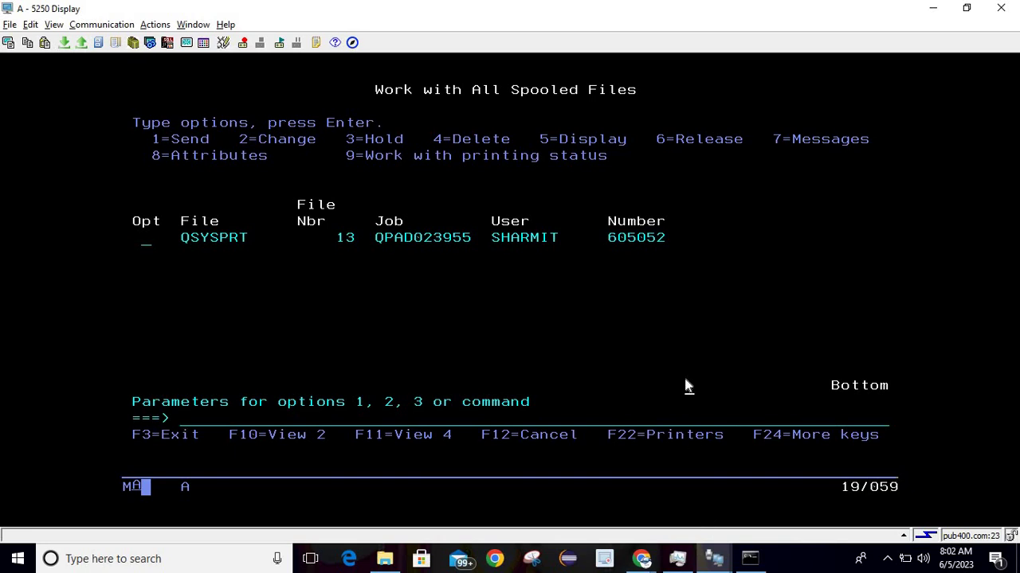